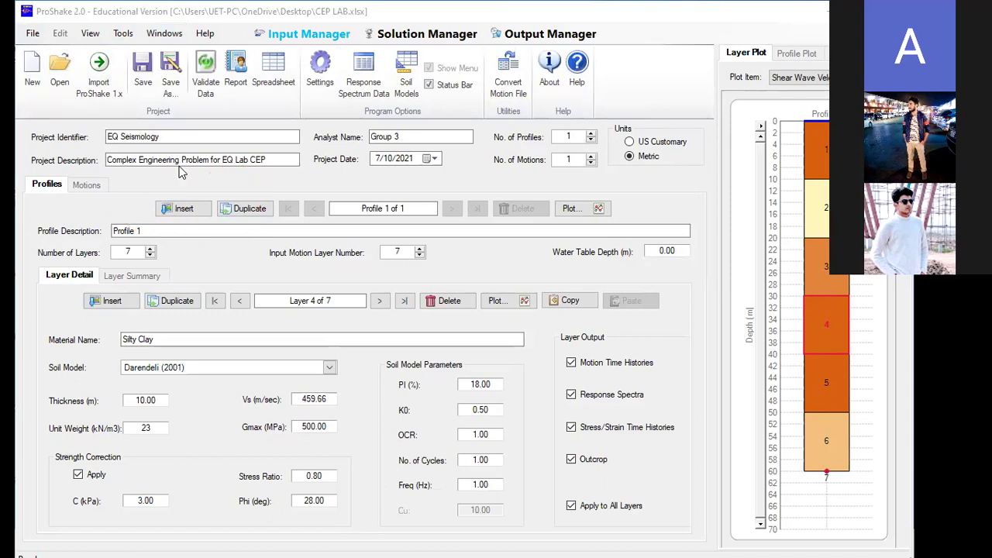
Step: Insert a new soil profile into the project
left_click(182, 211)
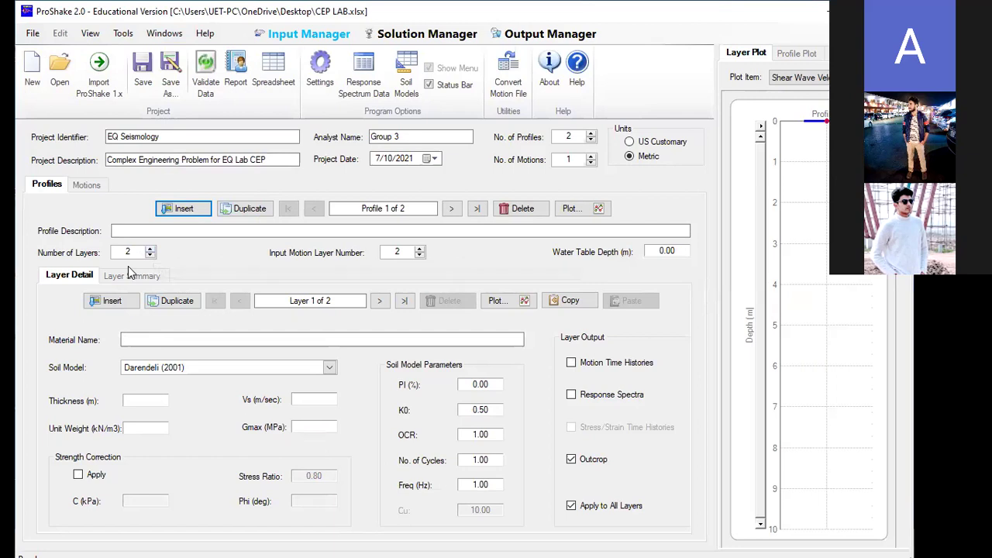
Step: Browse the earthquake motion files available for the input motion, leaving the PETROLIA.eq selection as it is
left_click(82, 186)
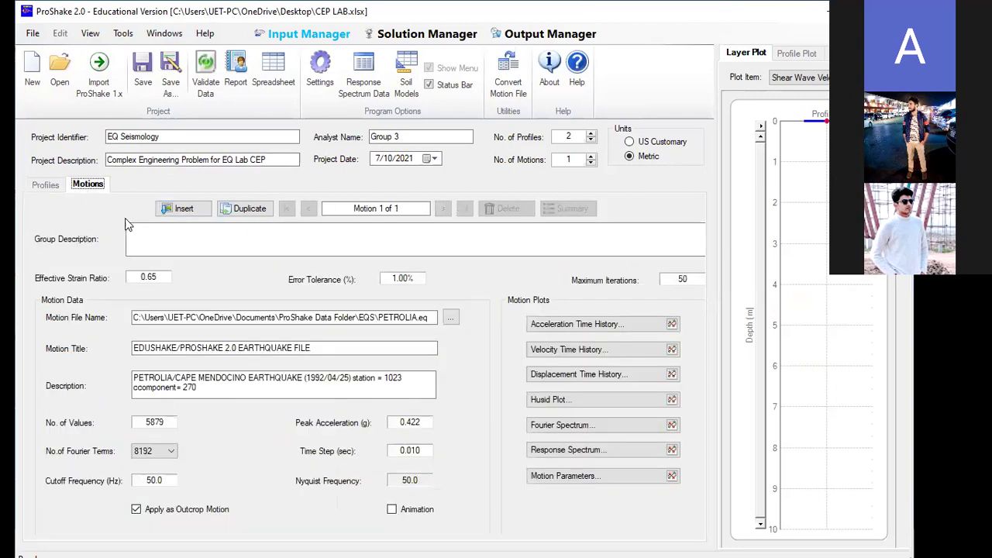
left_click(448, 318)
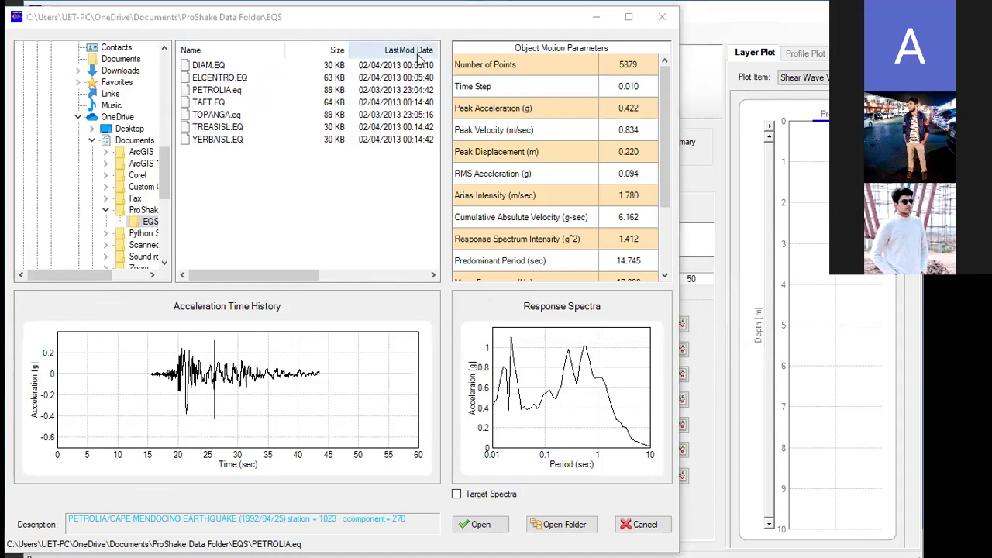
left_click(655, 19)
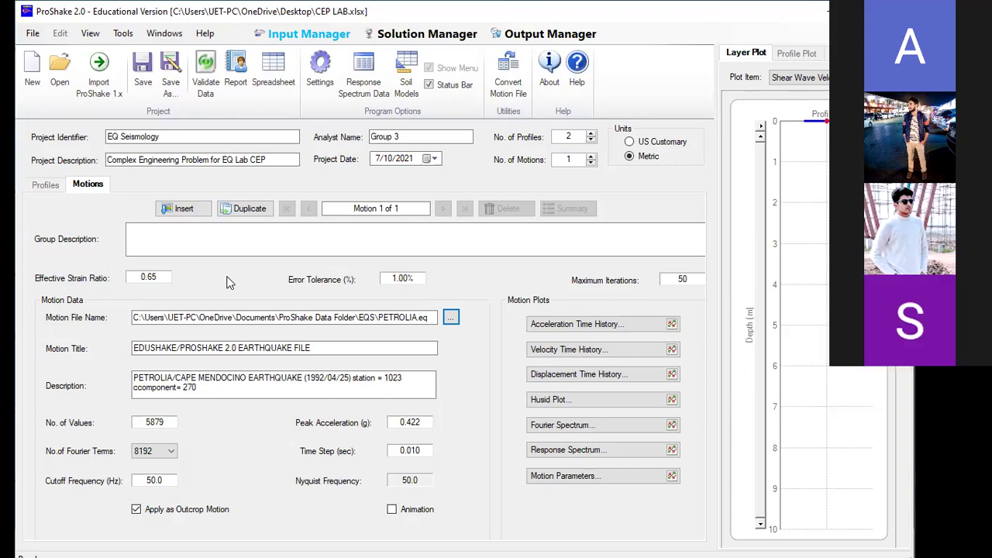
Step: Set the thickness of the new profile's first layer to 10 m
left_click(57, 188)
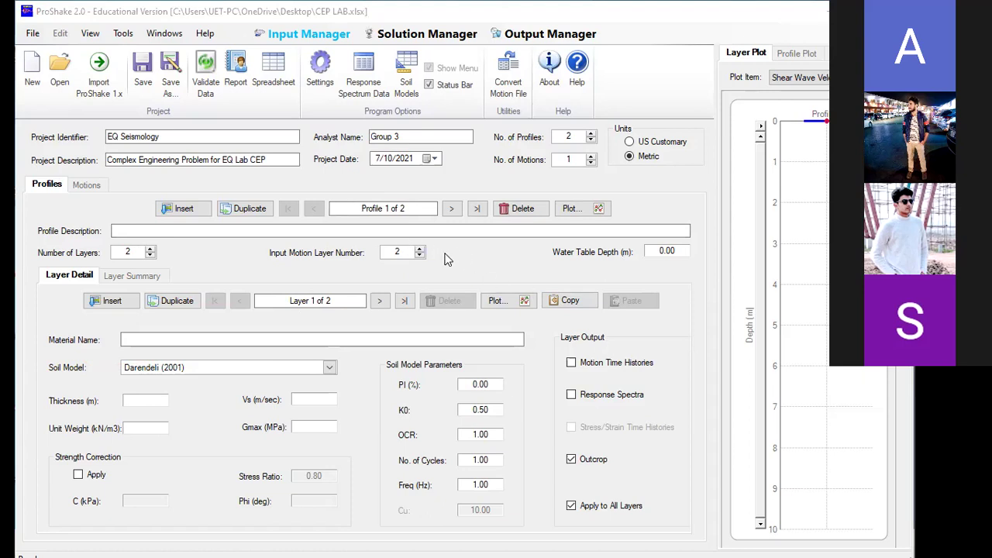
left_click(151, 399)
type("10")
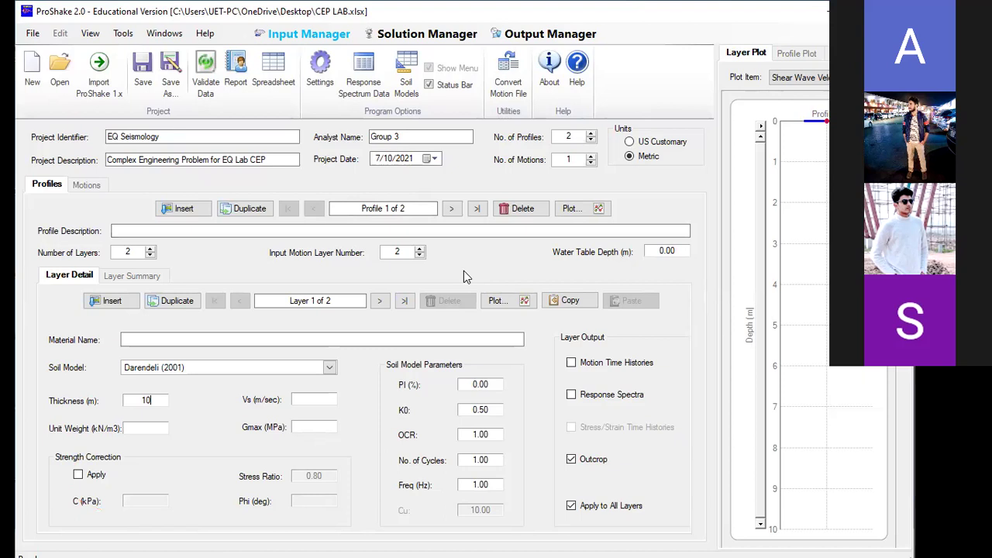
Step: Increase the new profile's number of layers to 7
left_click(151, 252)
left_click(151, 250)
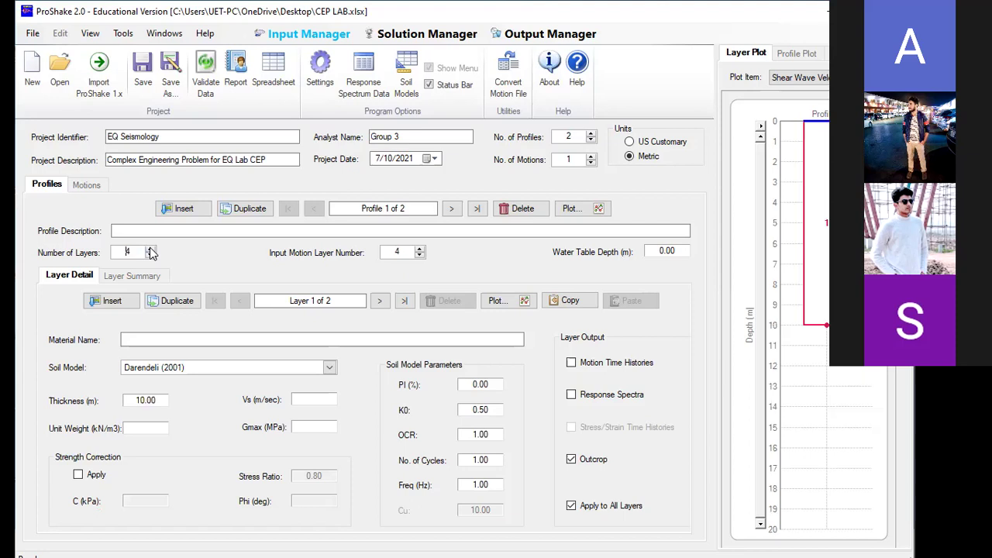
left_click(151, 249)
left_click(151, 249)
left_click(151, 250)
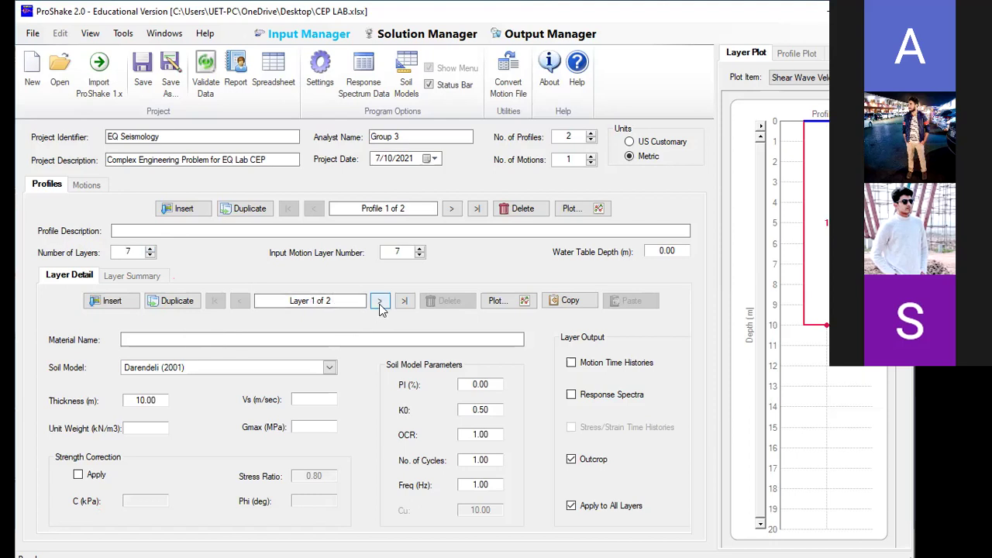
Step: Step through the new profile's layers up to the last one and return to the first
left_click(380, 303)
left_click(380, 302)
left_click(380, 302)
left_click(379, 303)
left_click(380, 302)
left_click(380, 302)
left_click(380, 302)
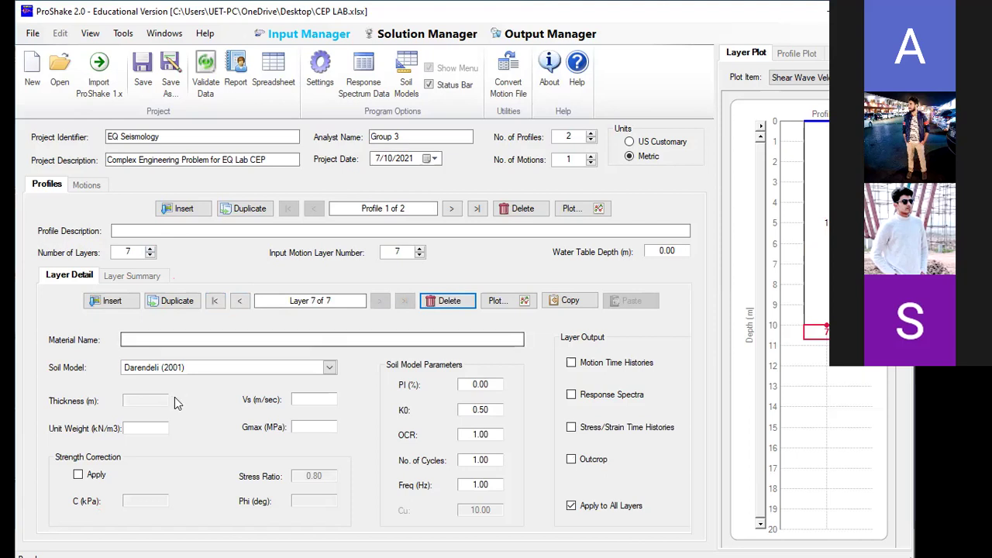
left_click(193, 231)
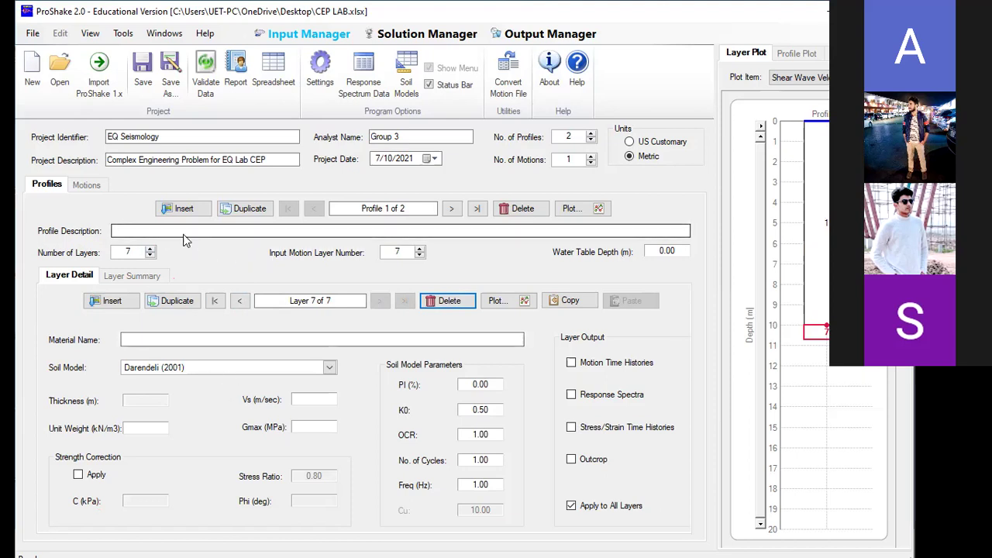
left_click(213, 301)
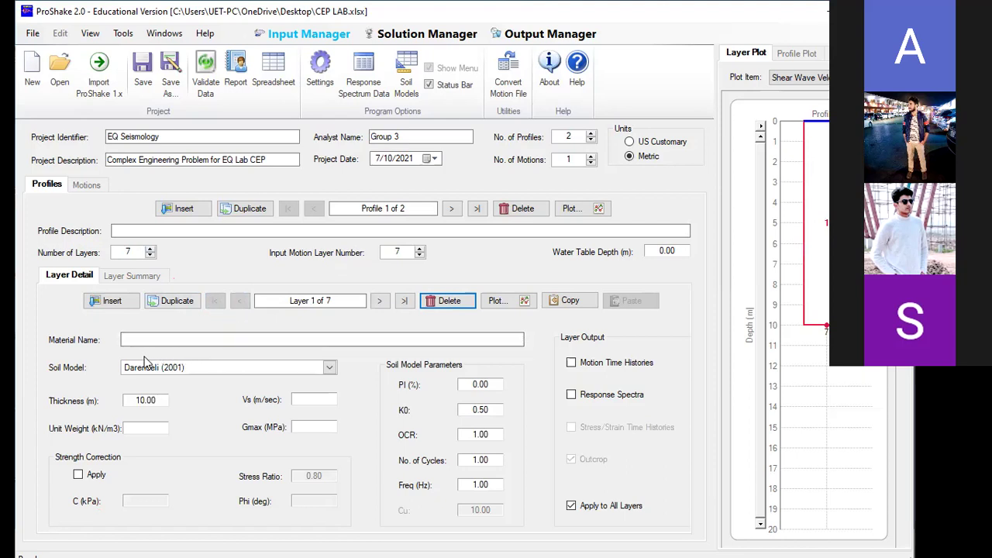
Step: Try to clear the first layer's PI value
double_click(481, 384)
key("BackSpace")
Step: Enter "bed rock" as the material name of layer 7 in the layer summary
left_click(403, 300)
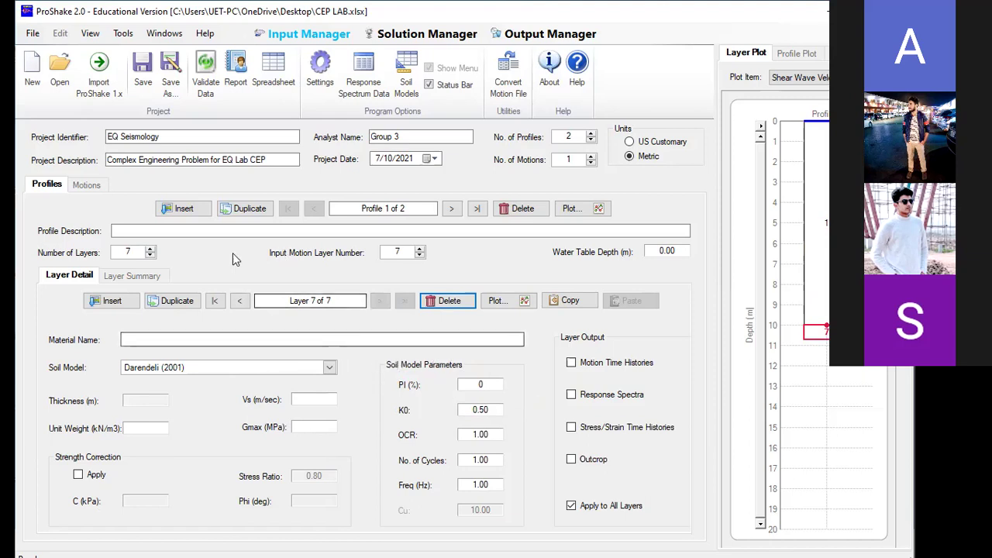
left_click(126, 279)
left_click(110, 493)
left_click(111, 490)
type("be")
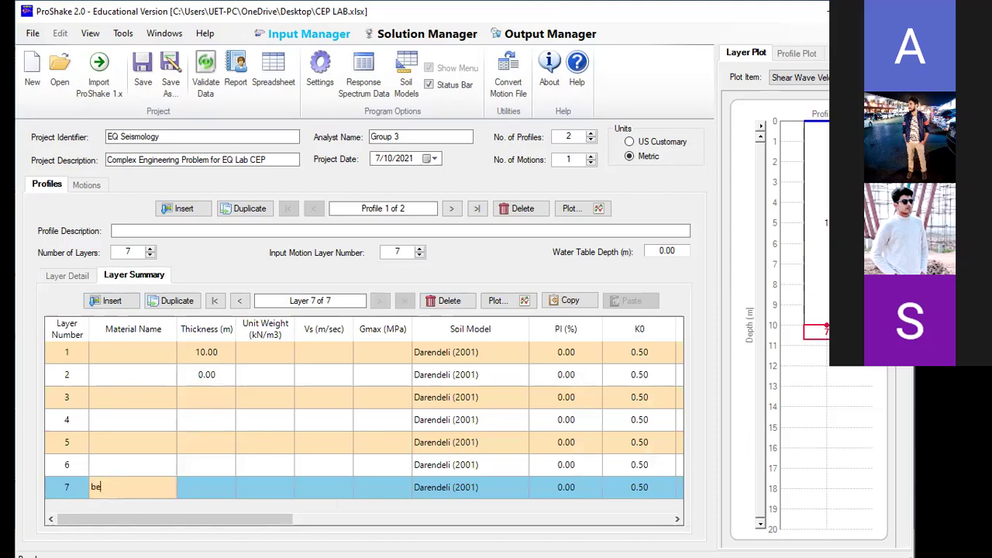
type("d rock")
key("Return")
key("Tab")
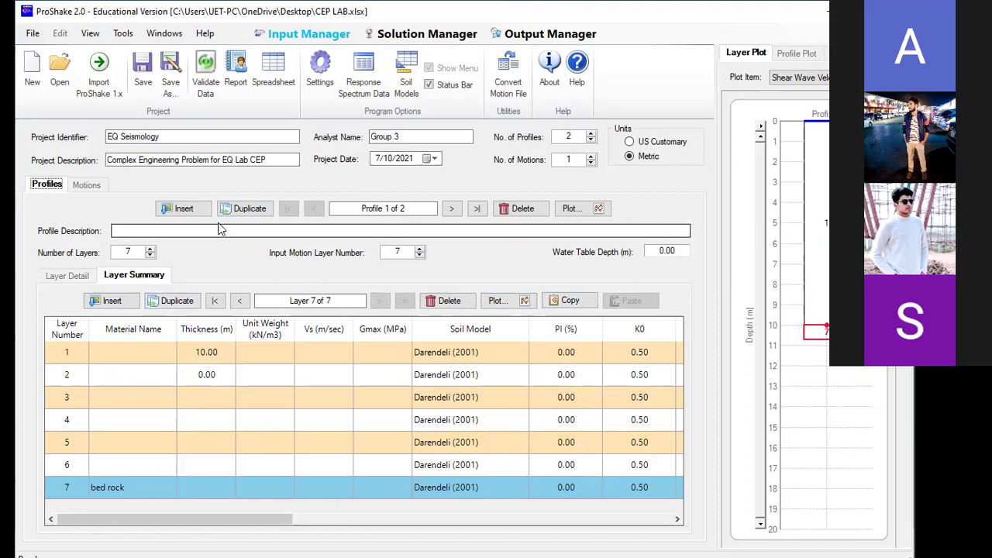
Step: Enable motion time histories, response spectra, stress/strain time histories and outcrop as output for all layers in the layer details
left_click(84, 277)
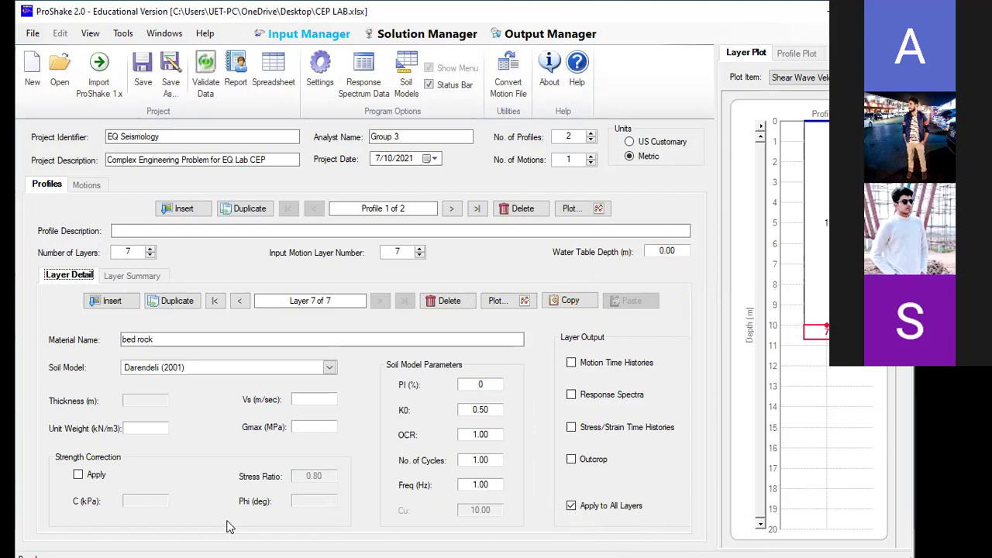
left_click(571, 364)
left_click(571, 396)
left_click(571, 427)
left_click(571, 460)
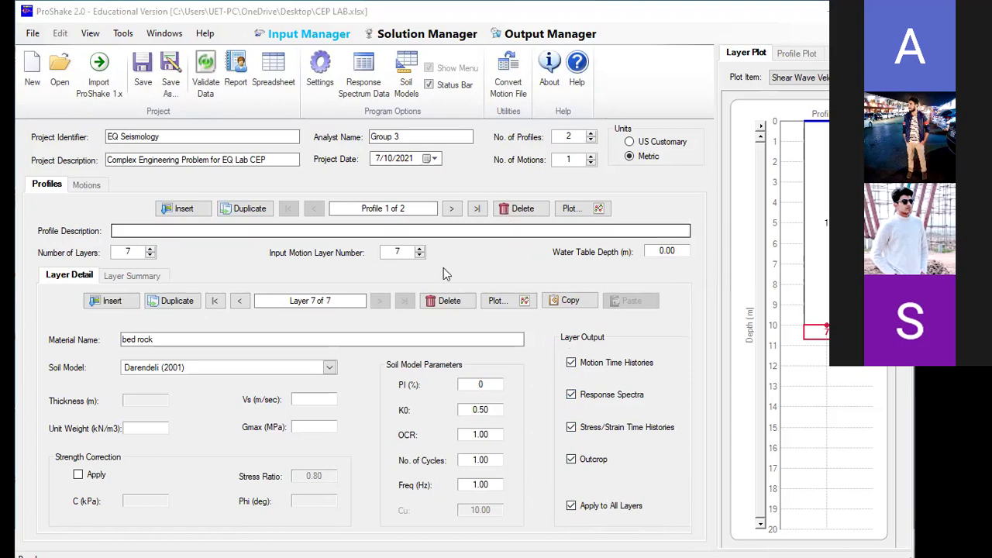
Step: Check the output options layer by layer from the first to the fifth layer
left_click(216, 302)
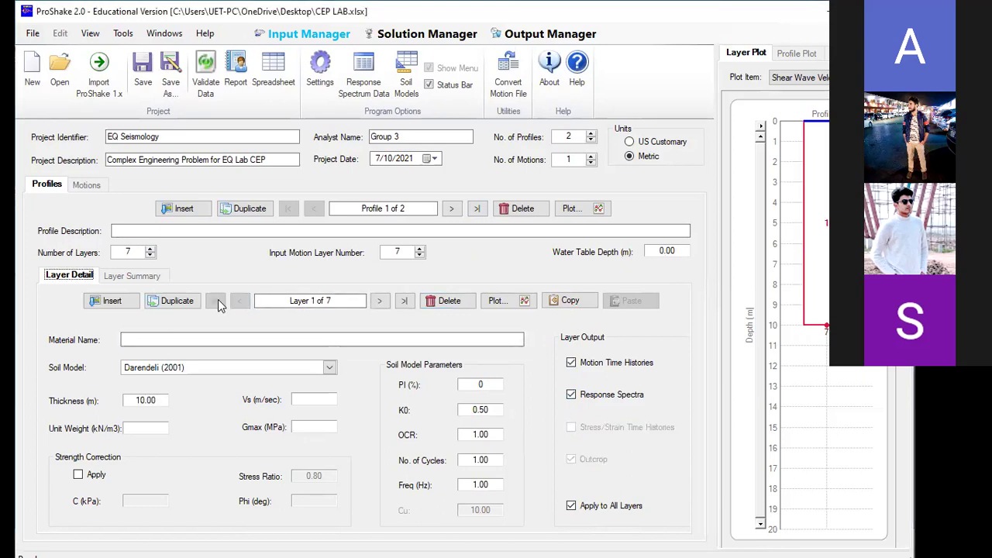
left_click(380, 300)
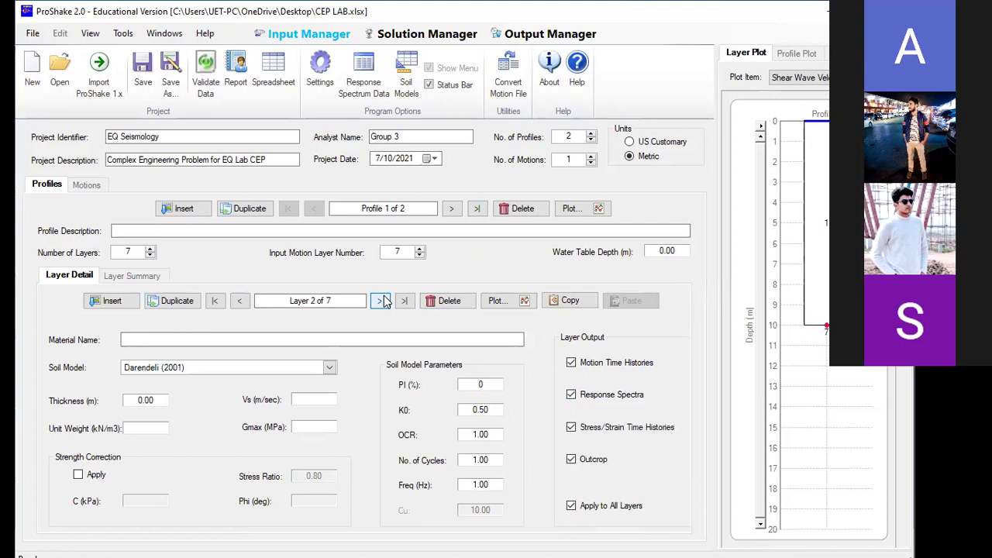
left_click(381, 301)
left_click(380, 300)
left_click(381, 301)
left_click(382, 300)
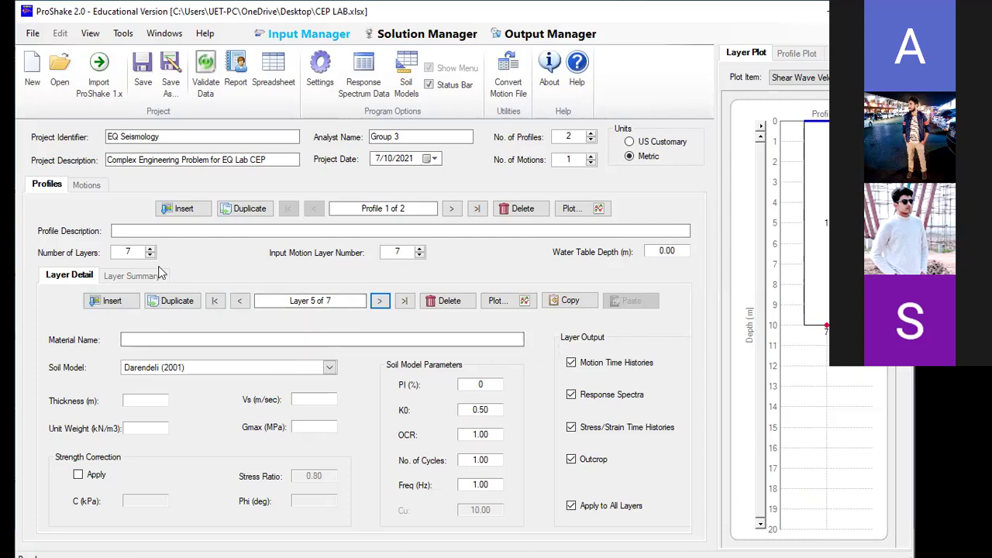
Step: In the second profile, set the unit weight of the fourth layer, Silty Clay, to 28.449 kN/m3
left_click(291, 210)
left_click(451, 209)
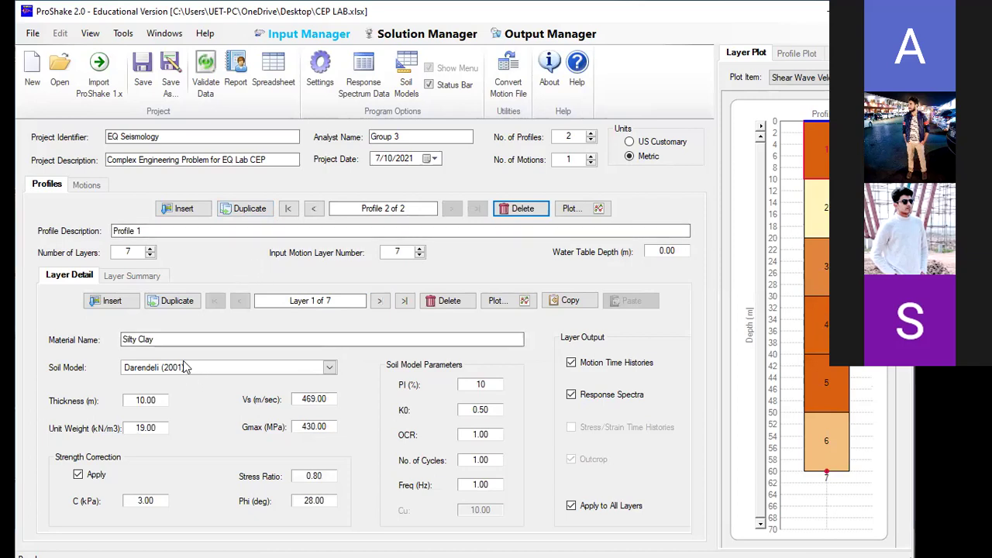
left_click(379, 301)
left_click(379, 300)
left_click(379, 301)
left_click(154, 428)
key("BackSpace")
key("BackSpace")
key("BackSpace")
key("BackSpace")
type("8.449")
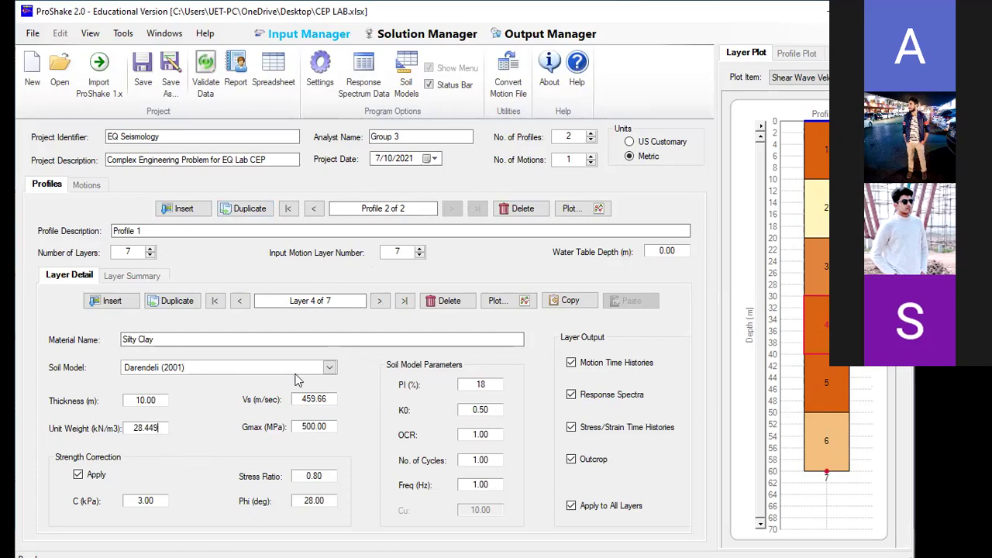
left_click(378, 302)
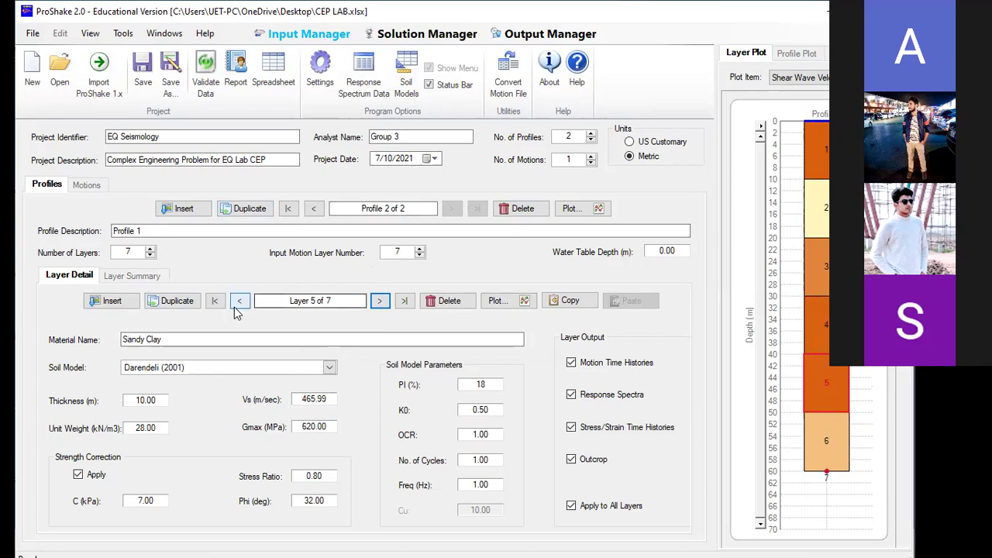
left_click(236, 304)
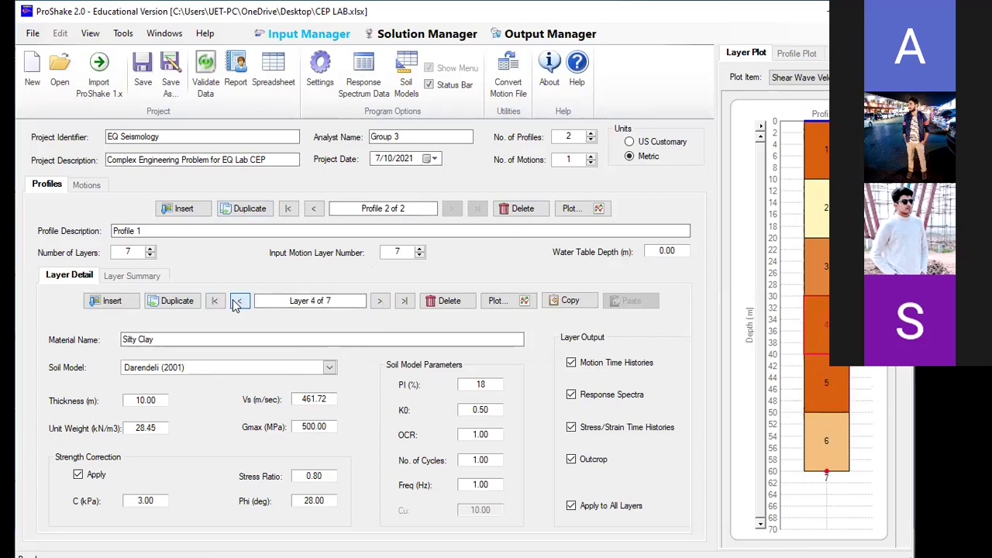
Step: Review the second profile's remaining layers down to the bedrock and return to its first layer
left_click(382, 307)
left_click(382, 307)
left_click(383, 307)
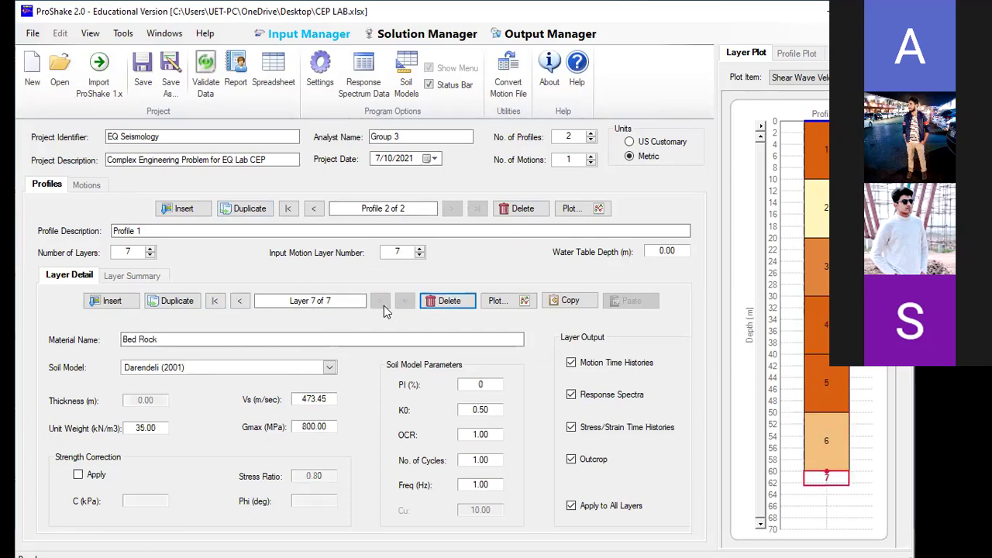
left_click(215, 303)
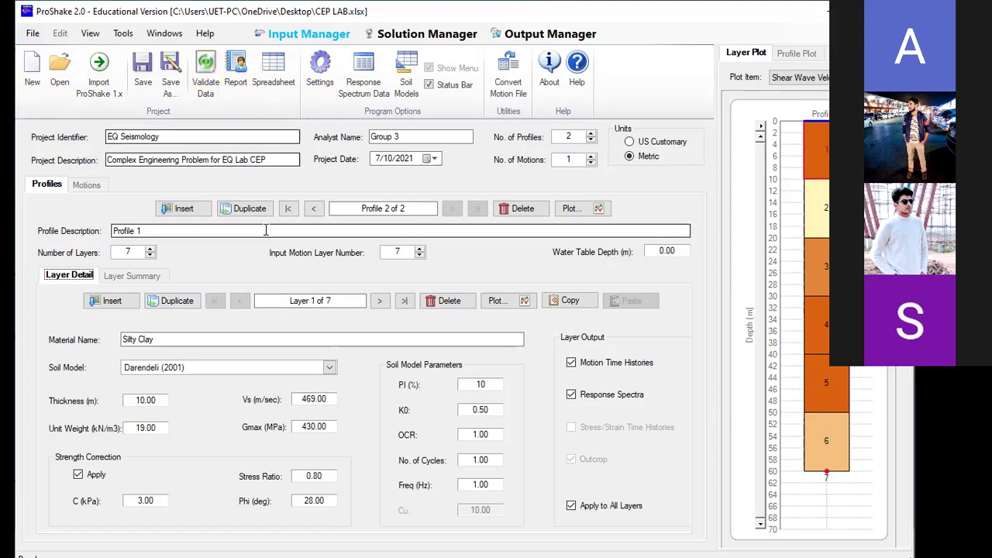
left_click(569, 456)
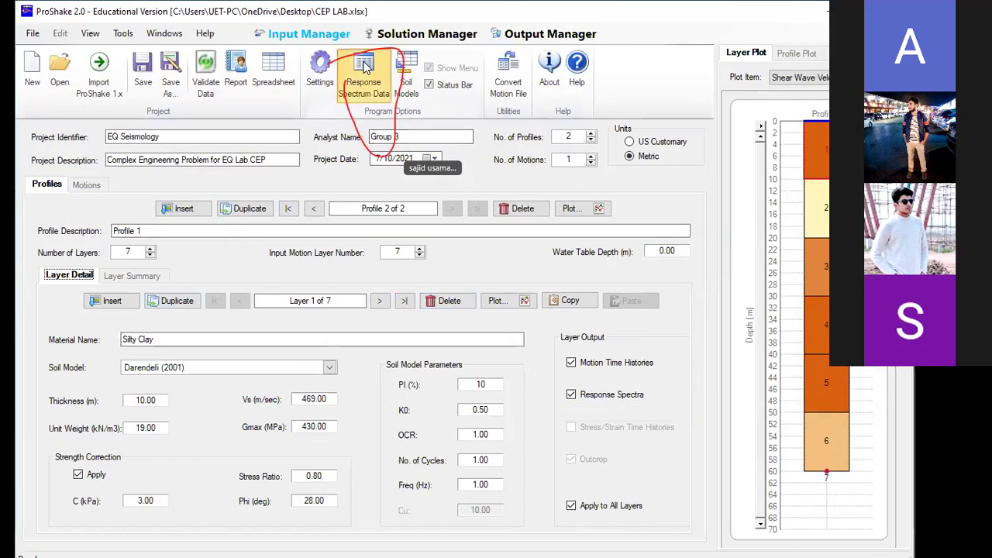
Step: Examine the response spectra periods and the list of available soil models
left_click(364, 70)
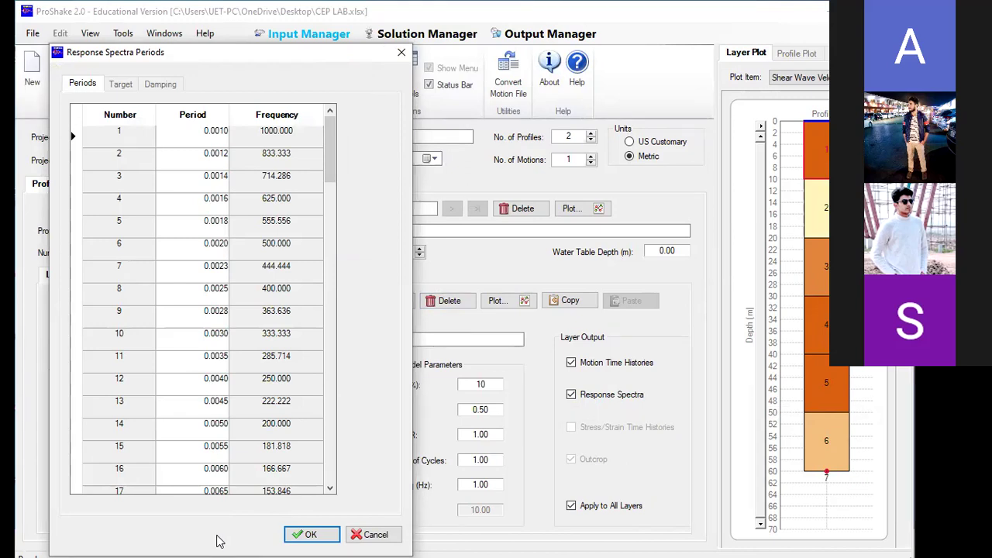
left_click(308, 535)
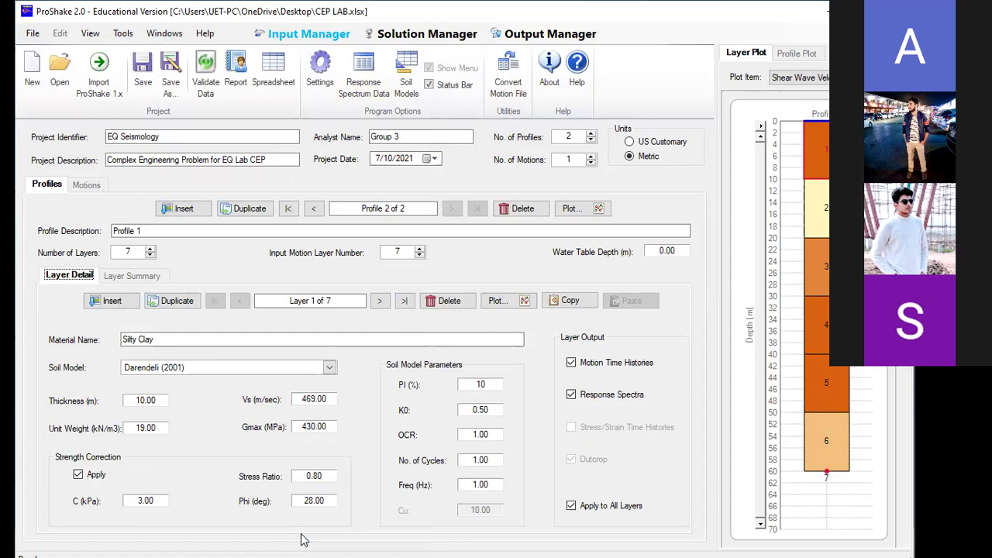
left_click(405, 81)
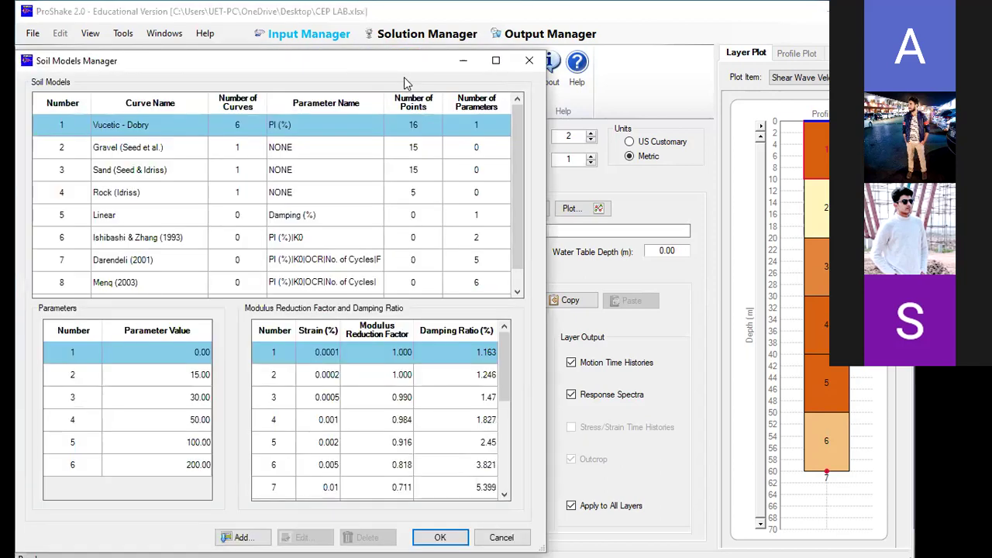
left_click(525, 60)
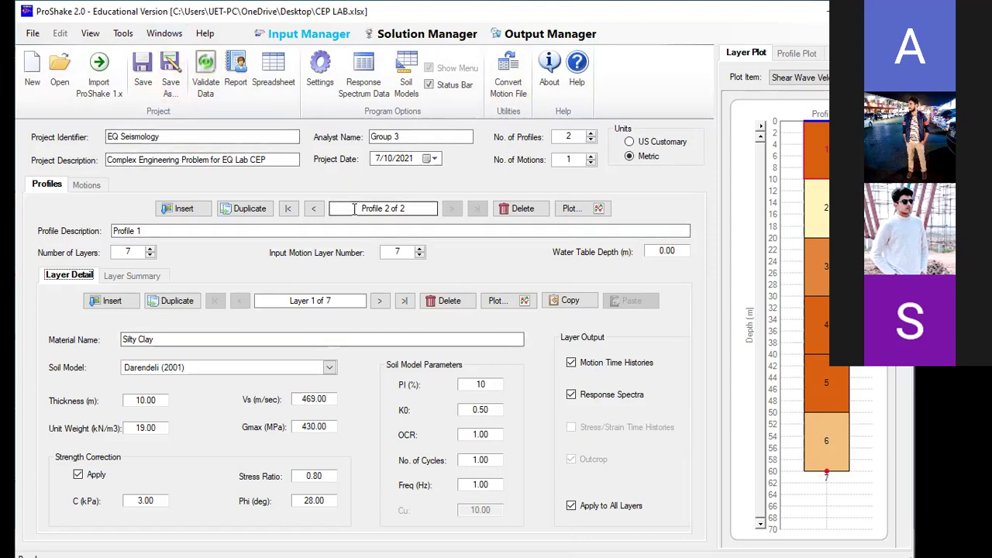
Step: Plot the first layer's modulus reduction and damping curves and copy that chart to the report
left_click(500, 301)
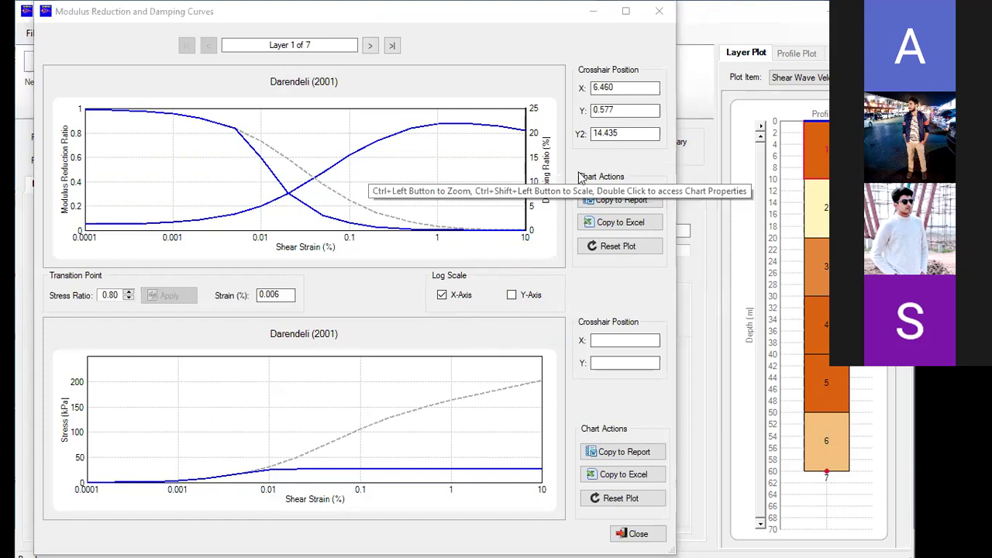
left_click(632, 203)
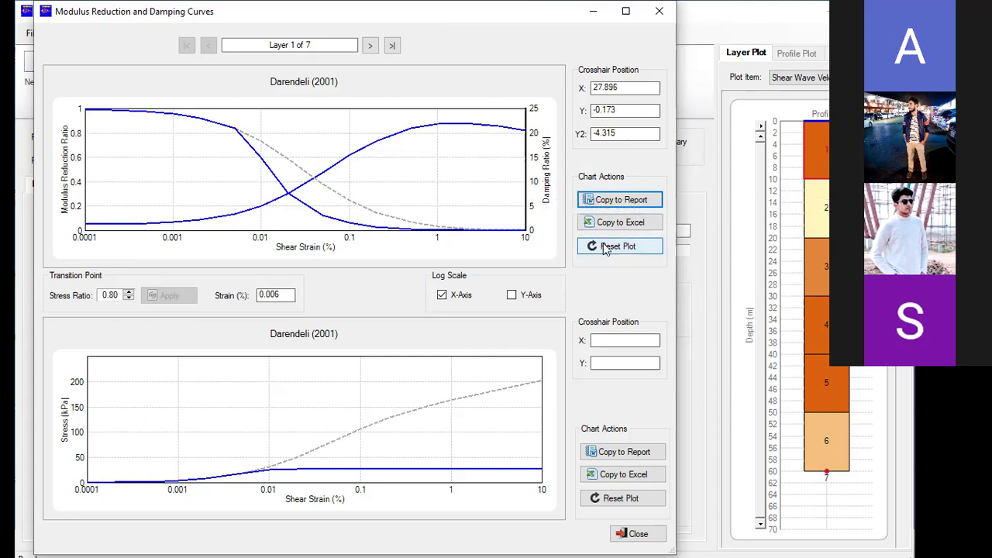
left_click(659, 12)
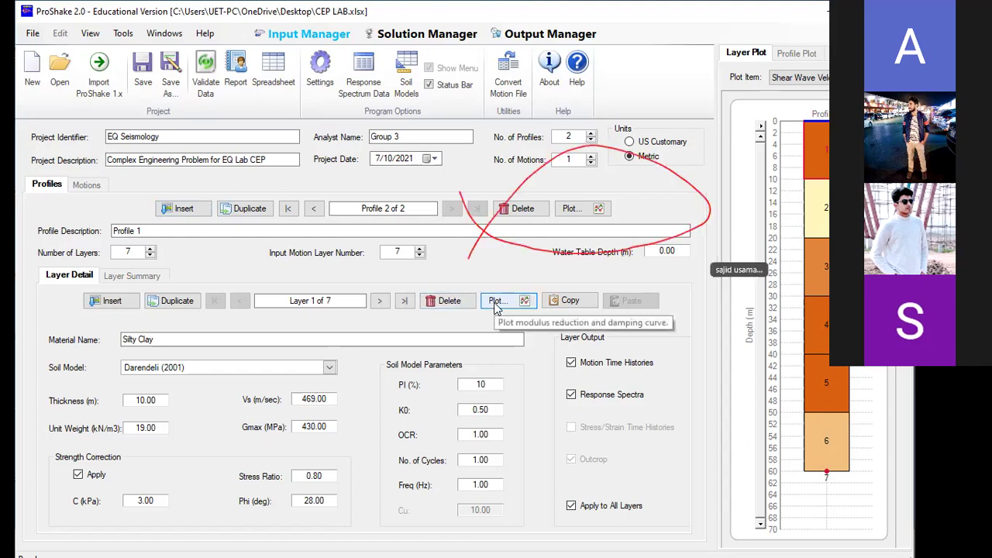
Step: Open the depth plots for the second profile
left_click(572, 210)
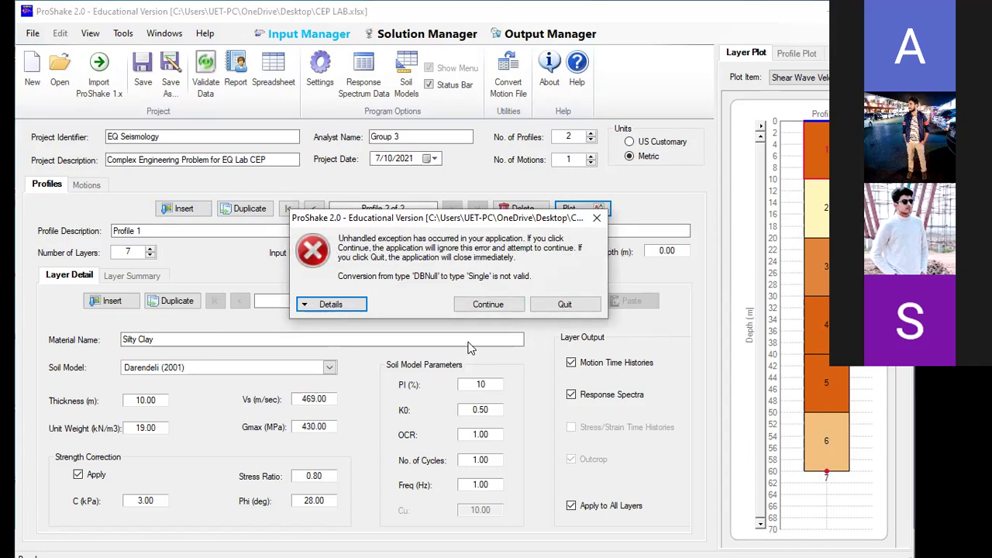
left_click(481, 304)
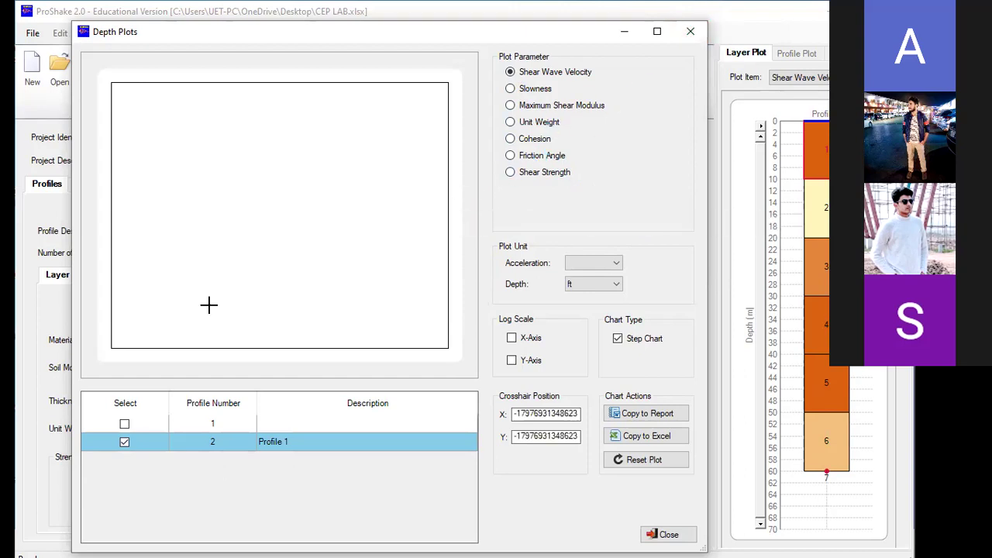
Step: Try to include the first profile in the depth plots, reopen the plots for another attempt, and close them
left_click(124, 424)
left_click(724, 7)
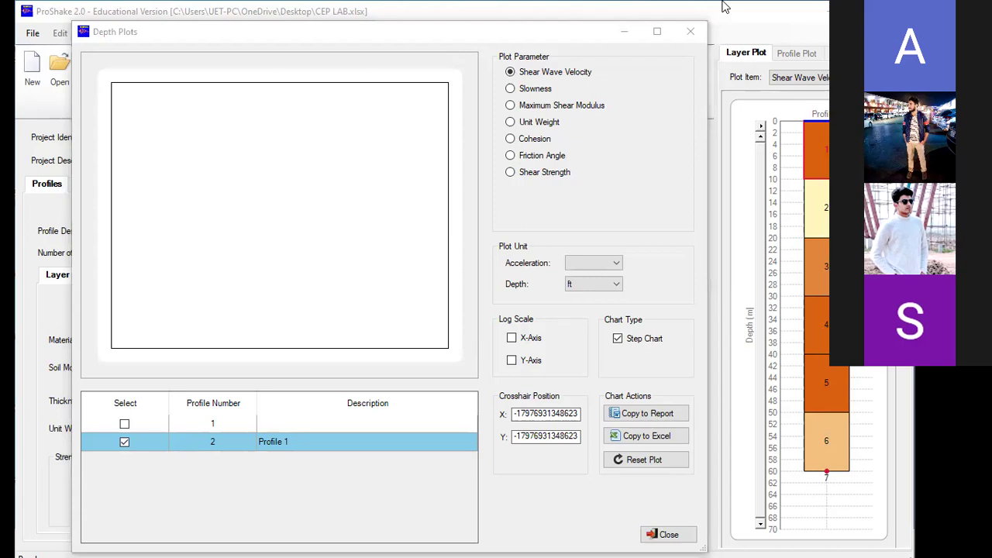
left_click(687, 35)
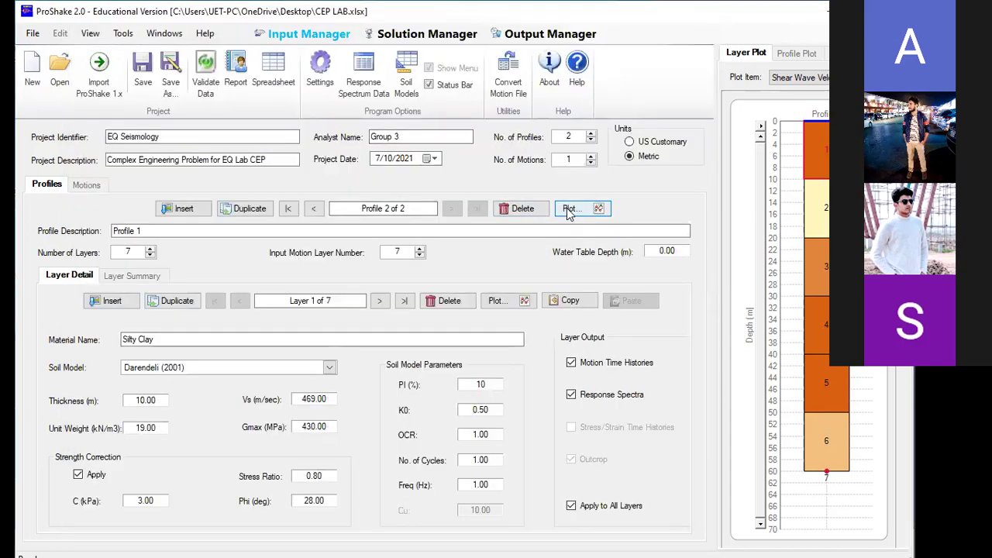
left_click(570, 211)
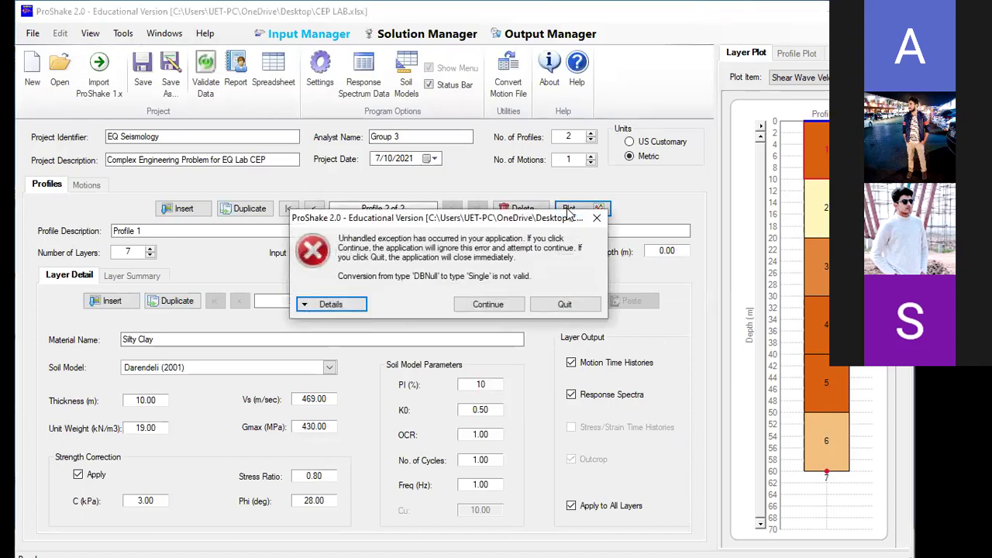
left_click(488, 305)
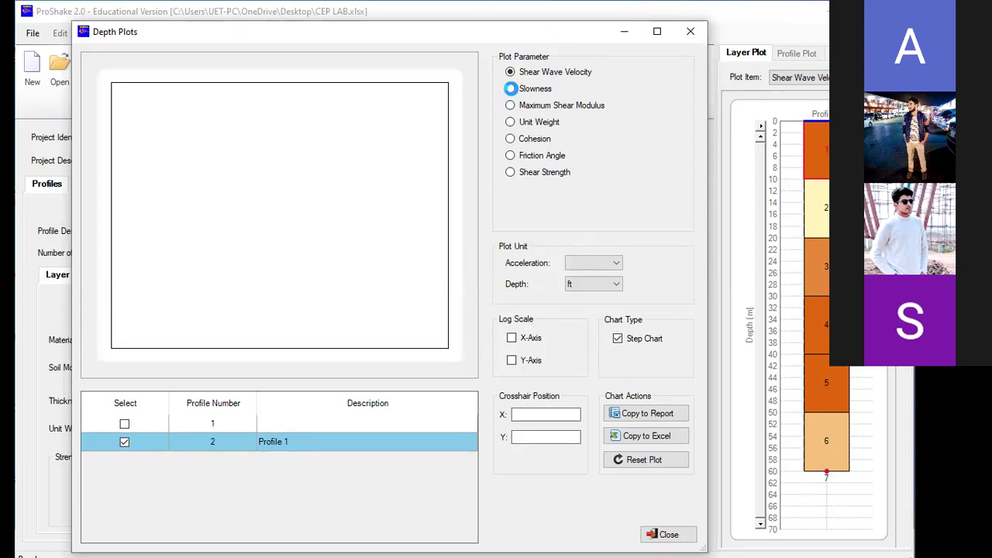
left_click(685, 36)
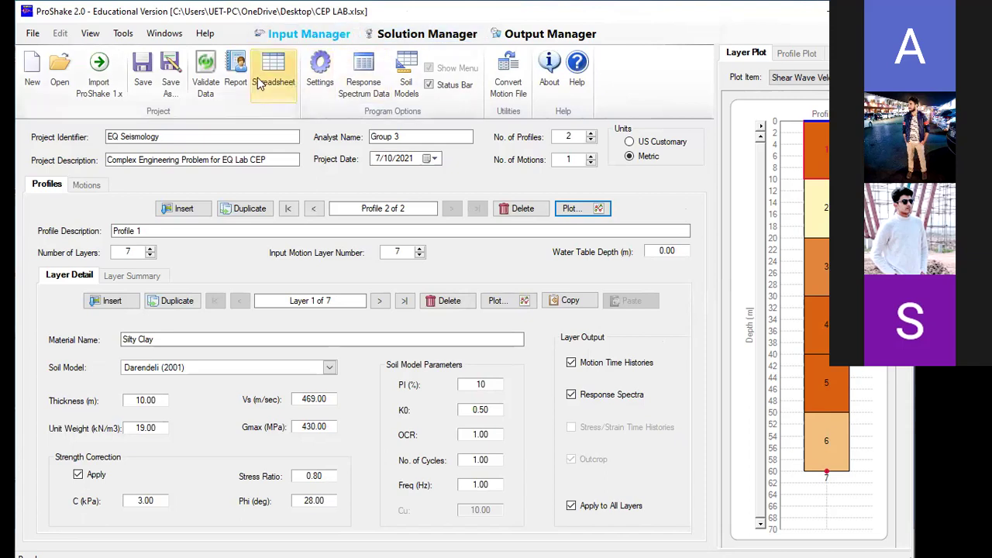
Step: Validate the project data, delete the blank first profile, and run the validation again
left_click(206, 87)
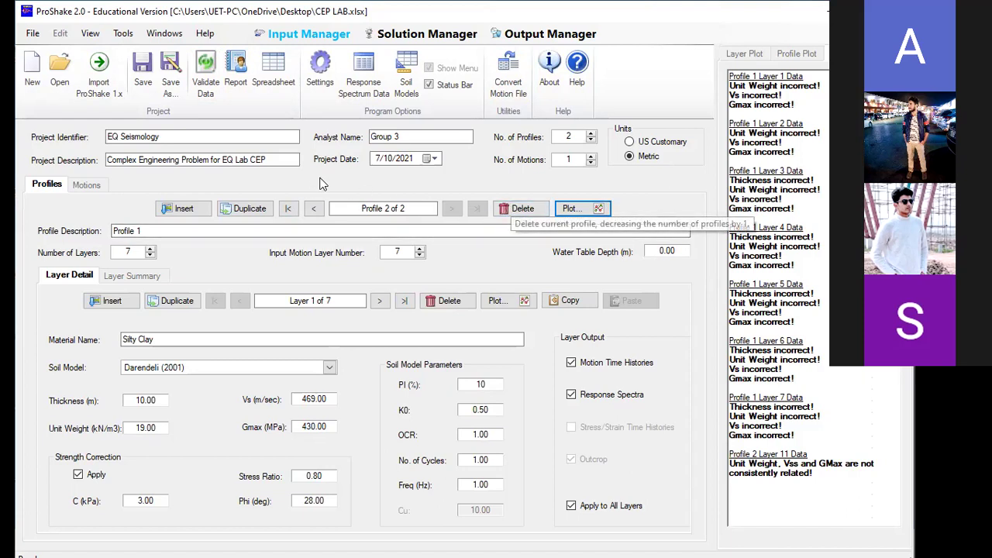
left_click(289, 207)
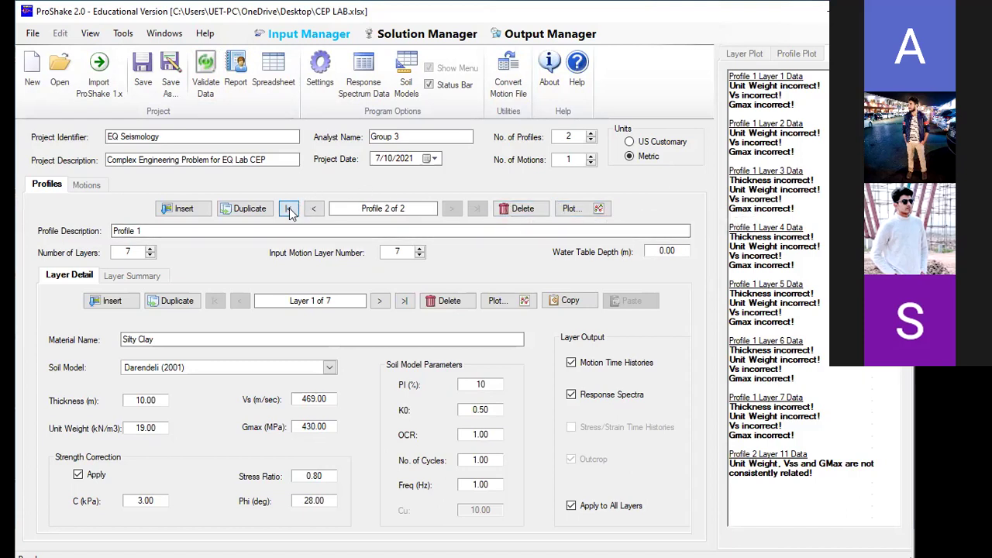
left_click(518, 209)
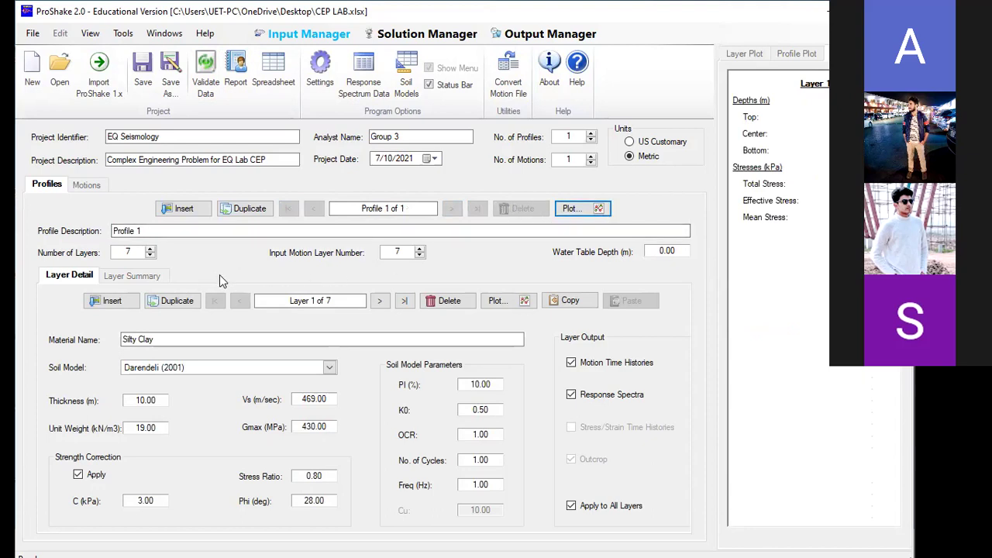
left_click(194, 71)
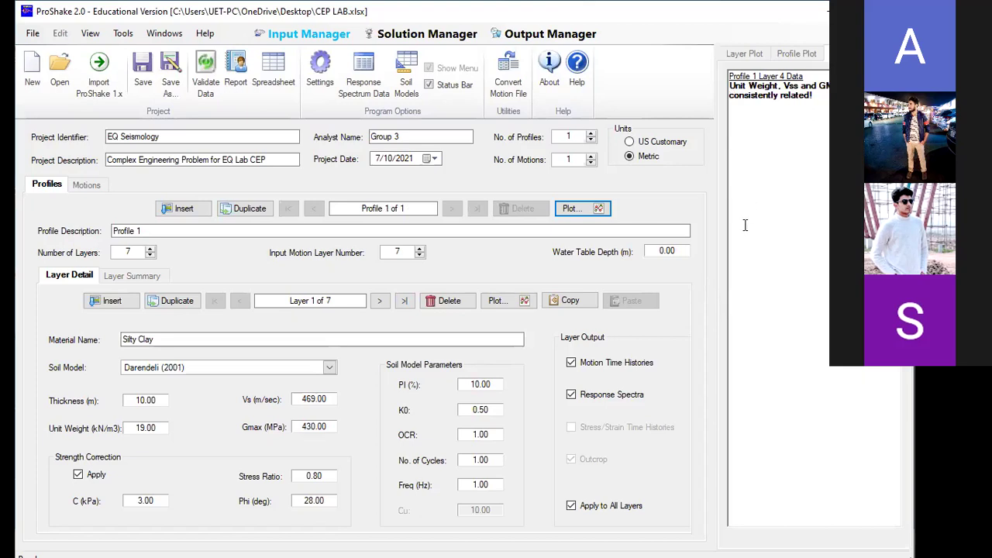
Step: Re-enter 430 MPa as the first layer's Gmax and validate the data again
left_click(325, 425)
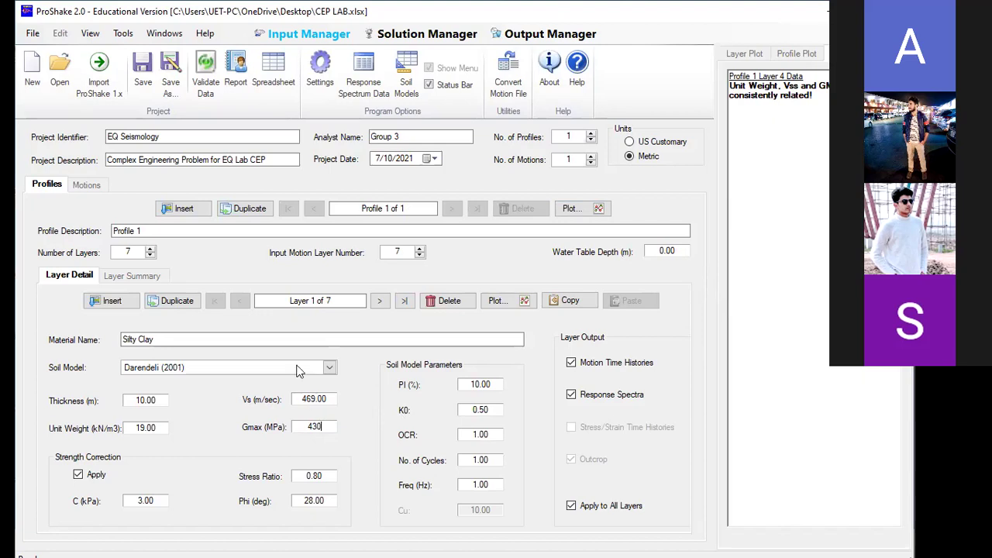
left_click(330, 397)
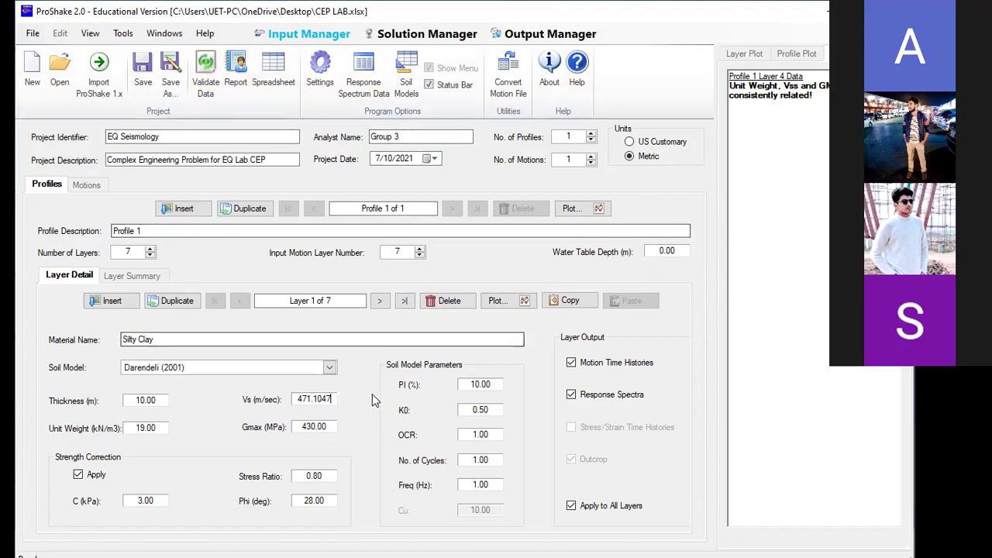
key("Tab")
left_click(330, 398)
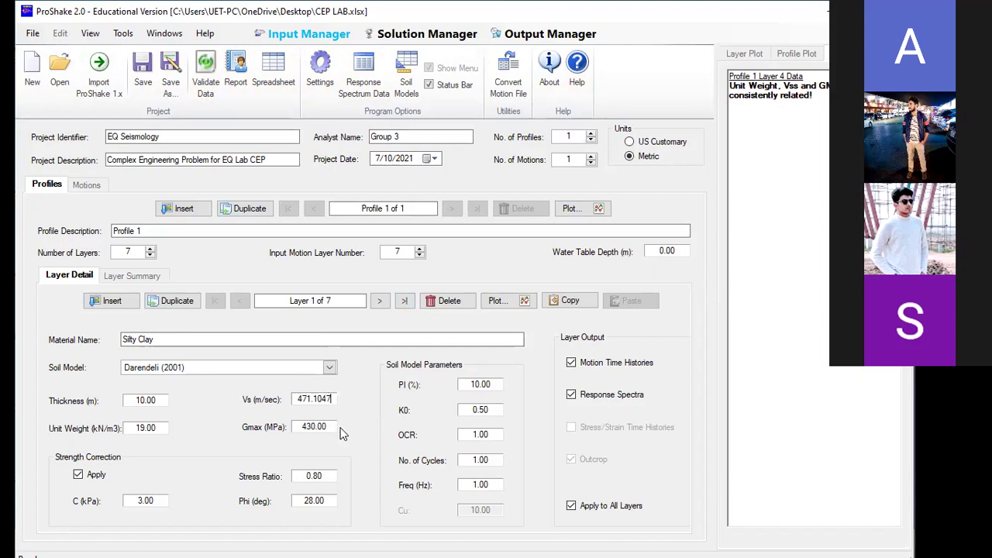
left_click(321, 425)
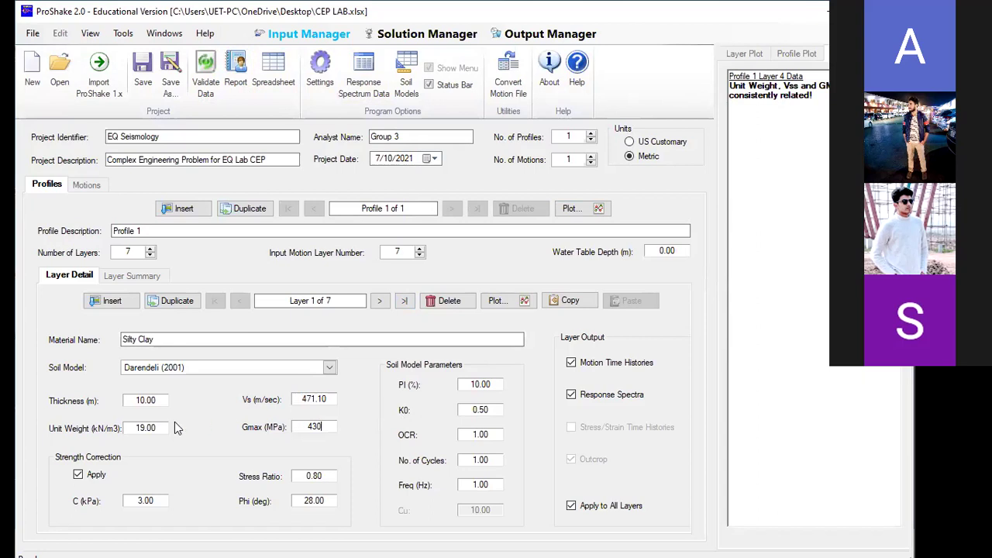
left_click(155, 428)
left_click(323, 428)
key("BackSpace")
key("BackSpace")
key("BackSpace")
type("430")
left_click(327, 397)
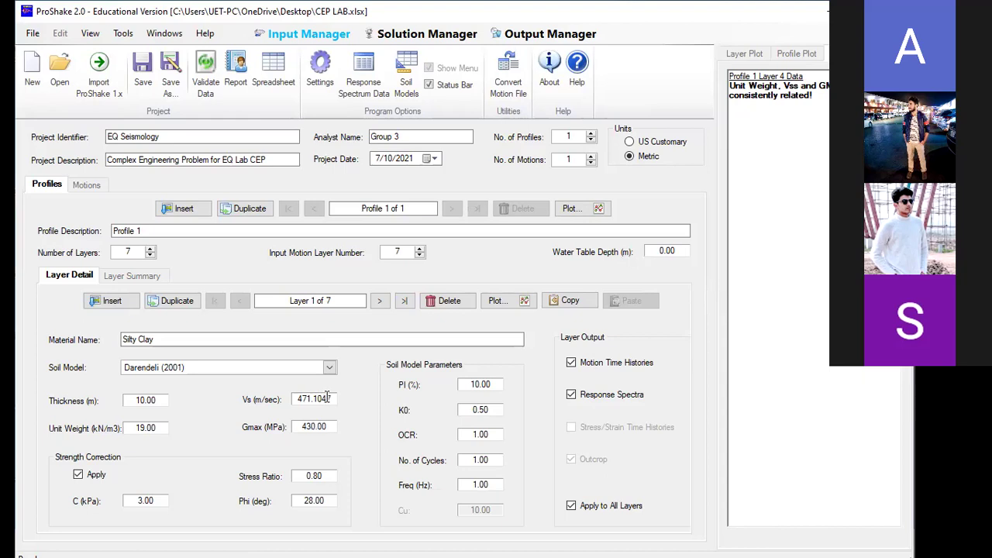
left_click(204, 70)
Step: Set the Silty Clay layer's shear wave velocity to 45 m/sec and validate the data
left_click(322, 425)
left_click(322, 397)
key("BackSpace")
key("BackSpace")
key("BackSpace")
key("BackSpace")
key("BackSpace")
type(".47")
key("BackSpace")
key("BackSpace")
key("BackSpace")
key("BackSpace")
key("BackSpace")
key("BackSpace")
type("45")
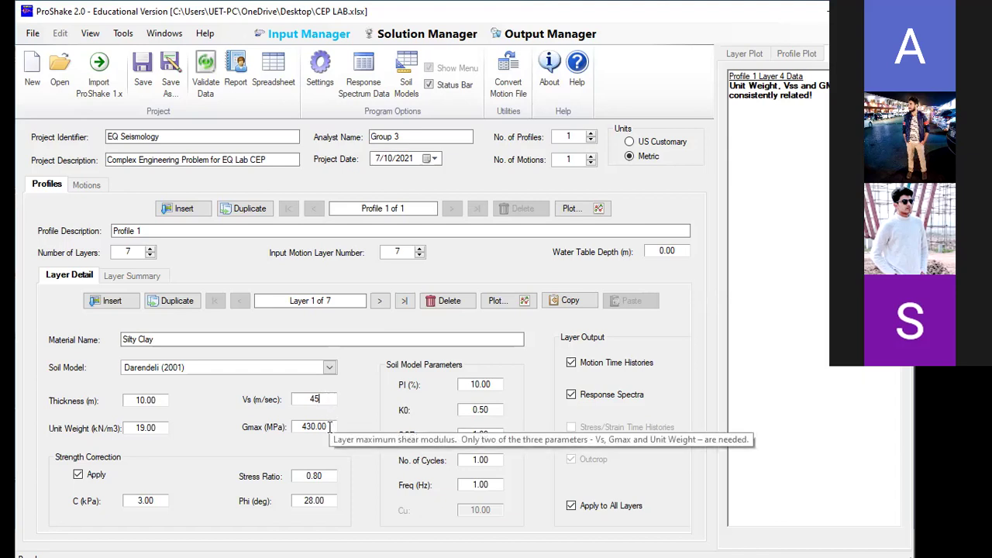
left_click(329, 427)
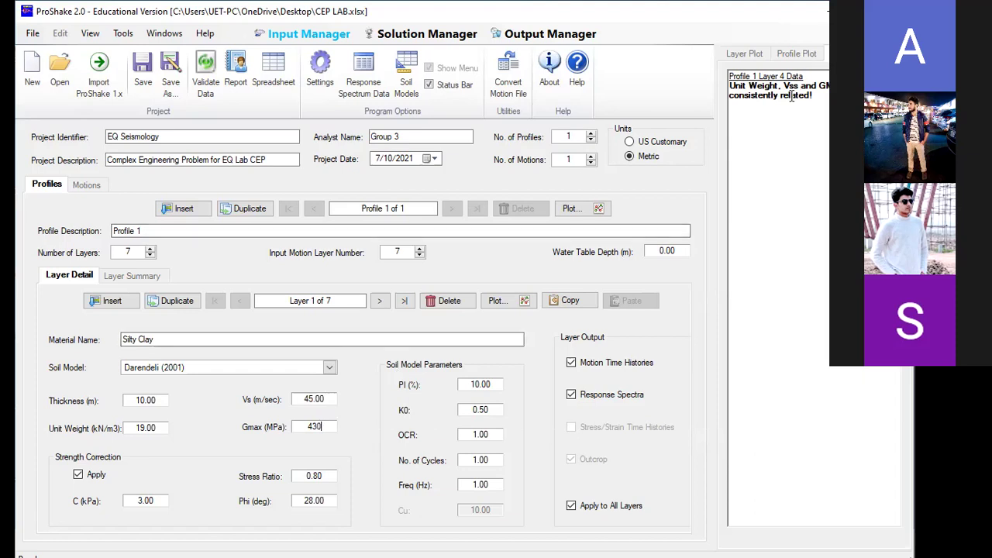
left_click(207, 71)
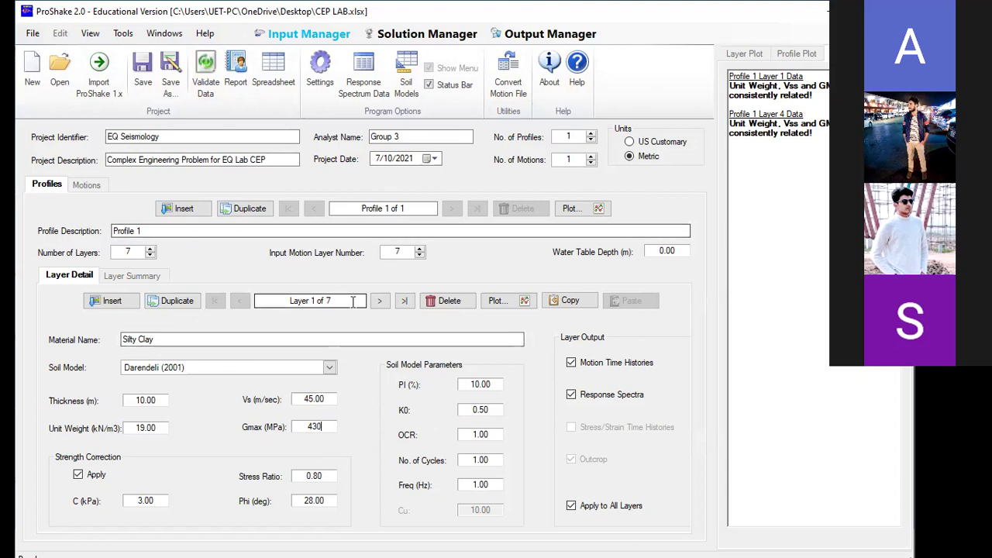
Step: Change the Bed Rock layer's soil model to Rock (Idriss) and validate the data
left_click(381, 302)
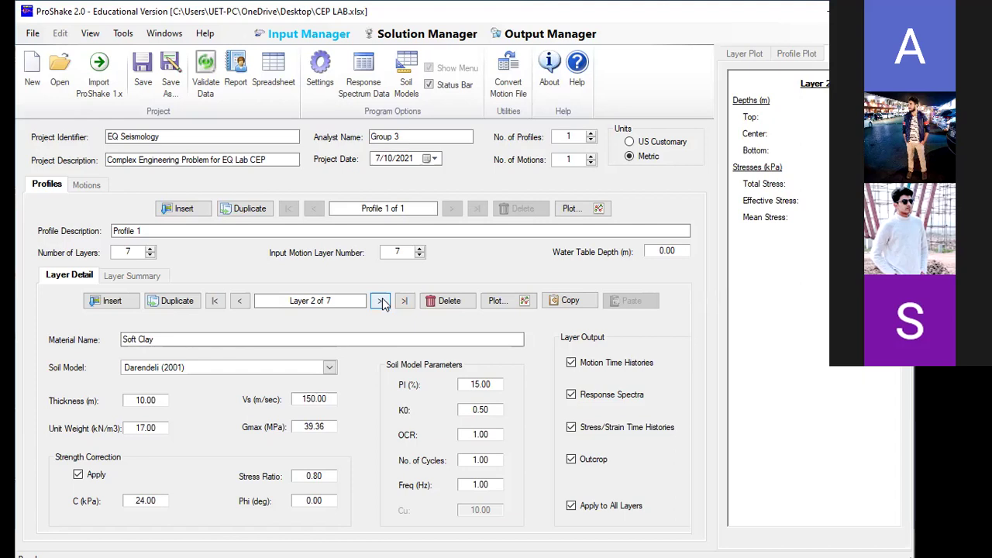
left_click(382, 301)
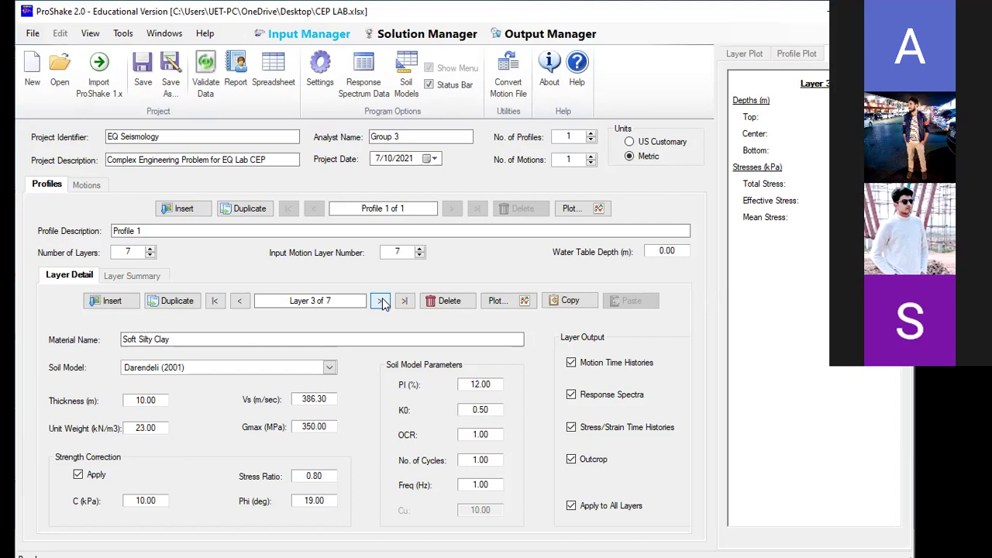
left_click(381, 301)
left_click(381, 301)
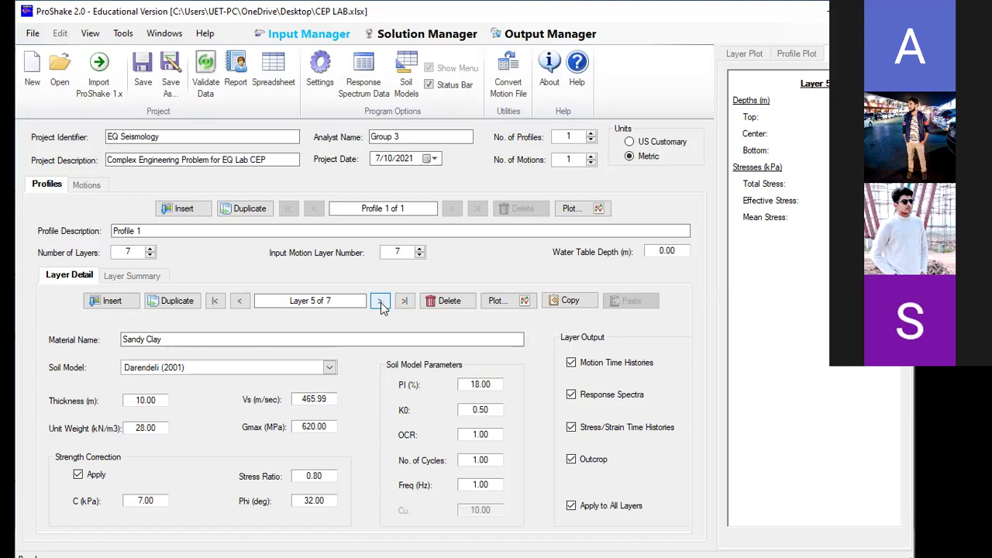
left_click(381, 302)
left_click(381, 303)
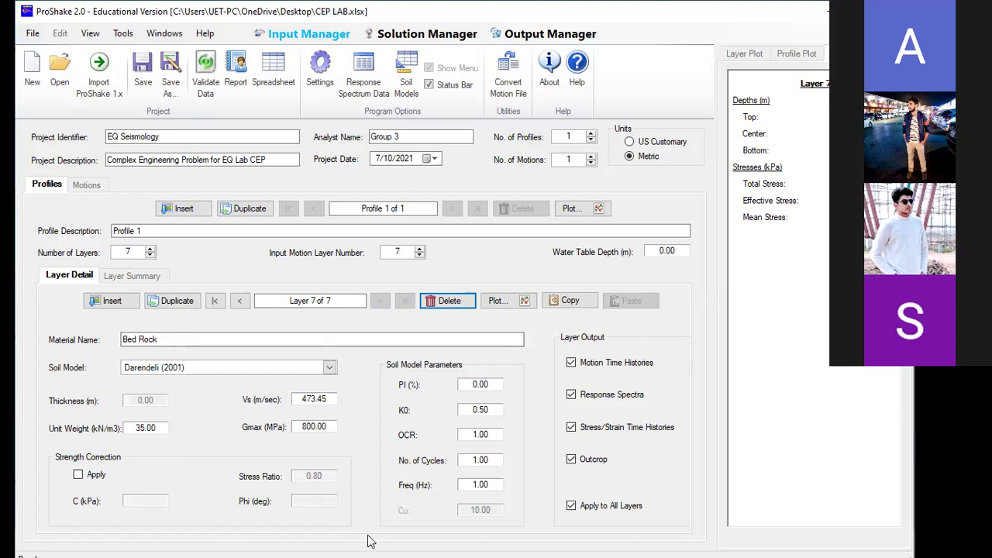
left_click(330, 368)
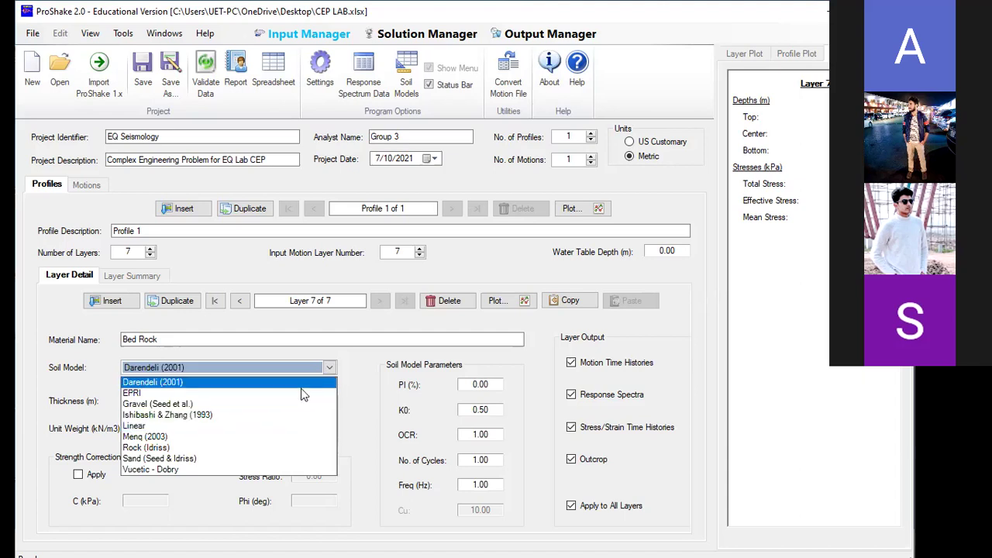
left_click(198, 448)
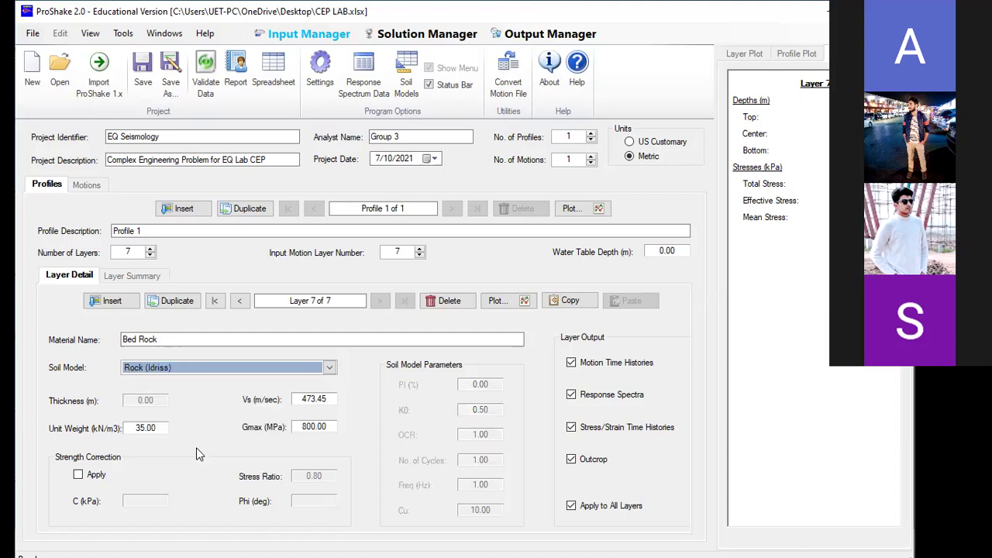
left_click(207, 427)
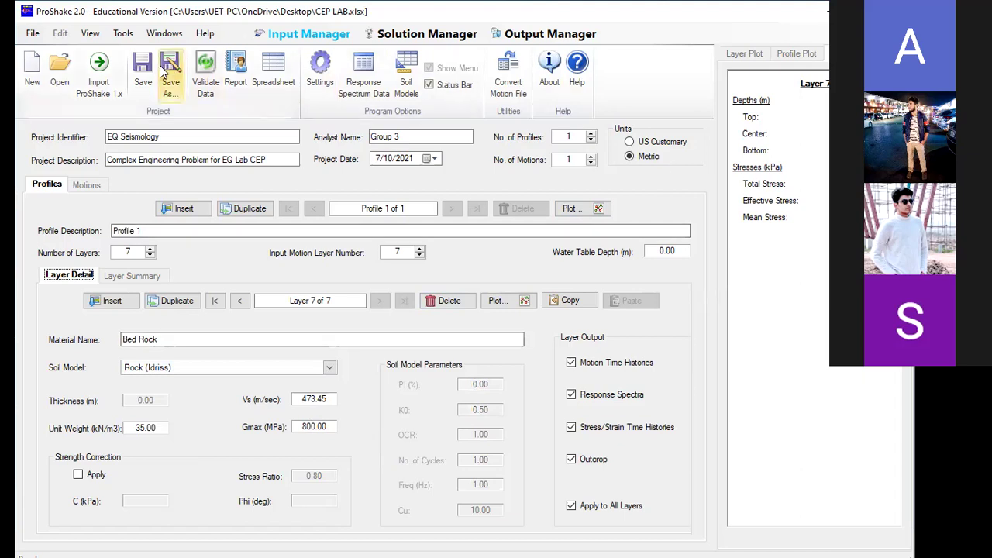
left_click(204, 73)
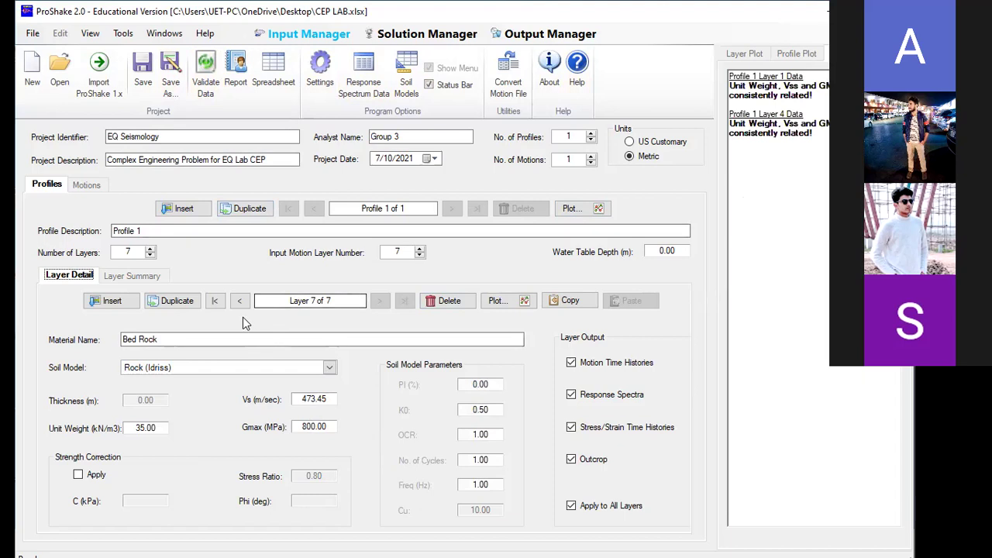
Step: Return to the first layer, re-enter its shear wave velocity, and set its Gmax to 430 MPa
left_click(214, 304)
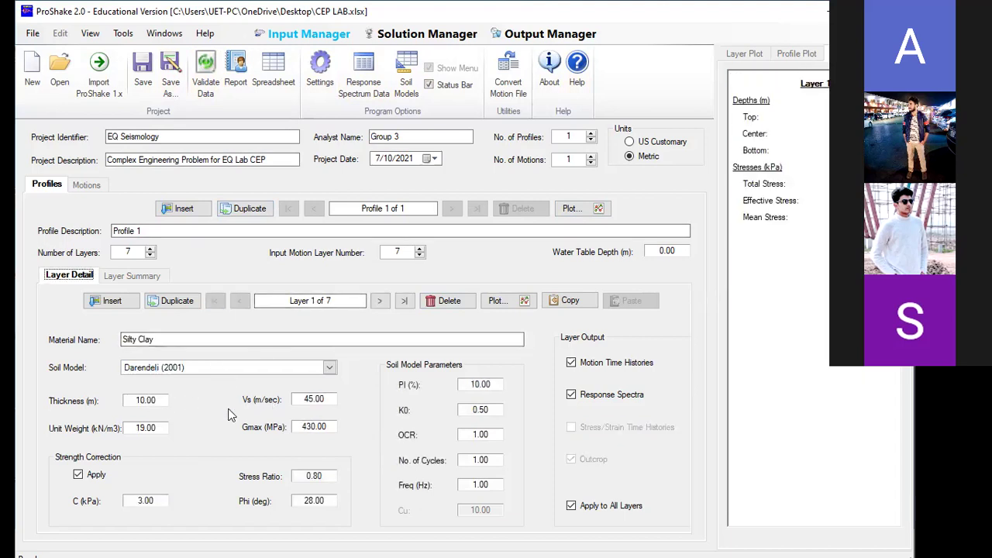
double_click(310, 398)
type("45")
key("BackSpace")
key("BackSpace")
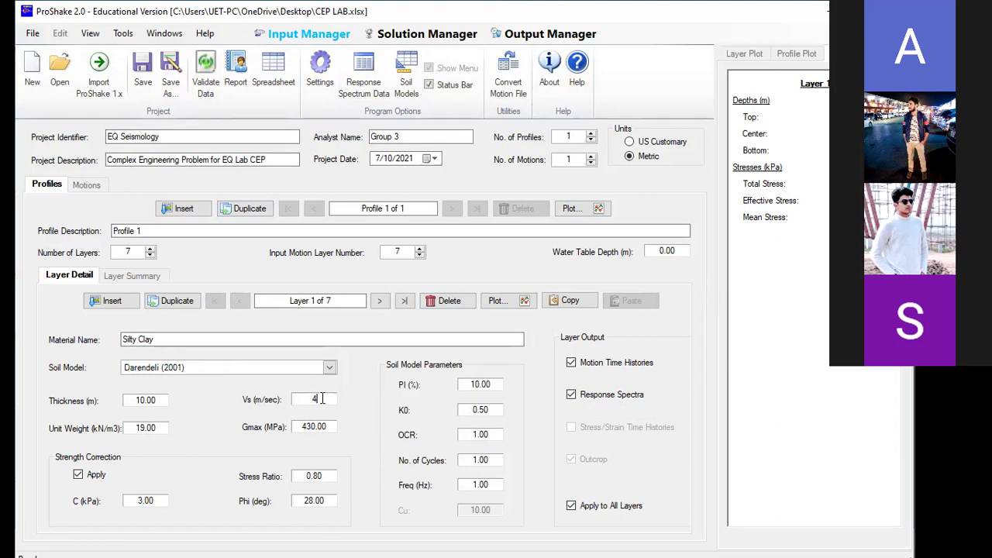
type("53")
left_click(334, 430)
key("BackSpace")
key("BackSpace")
key("BackSpace")
key("BackSpace")
key("BackSpace")
key("BackSpace")
key("BackSpace")
key("BackSpace")
type("430")
Step: Set the first layer's shear wave velocity to 427.31 m/sec and validate the data
double_click(328, 401)
type("45")
type("07.81")
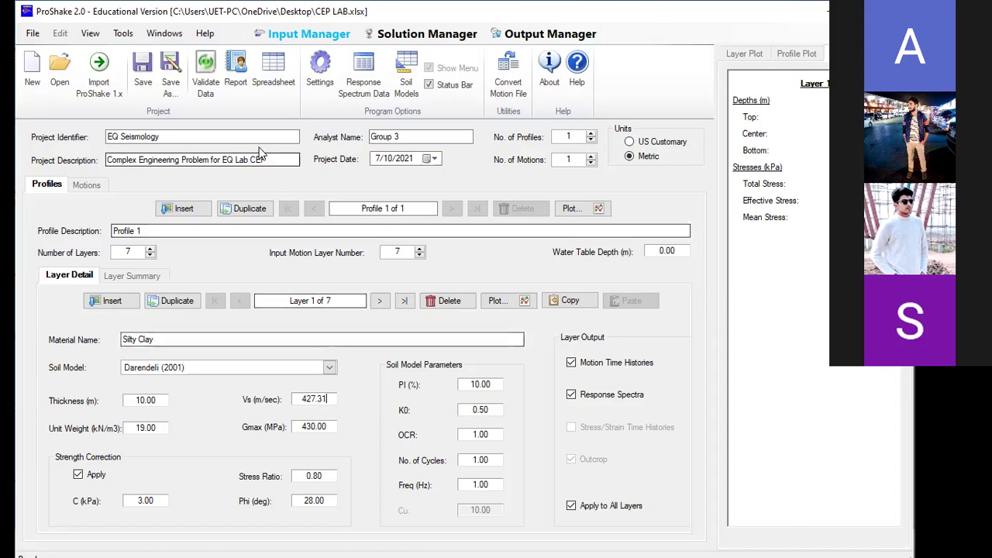
left_click(203, 74)
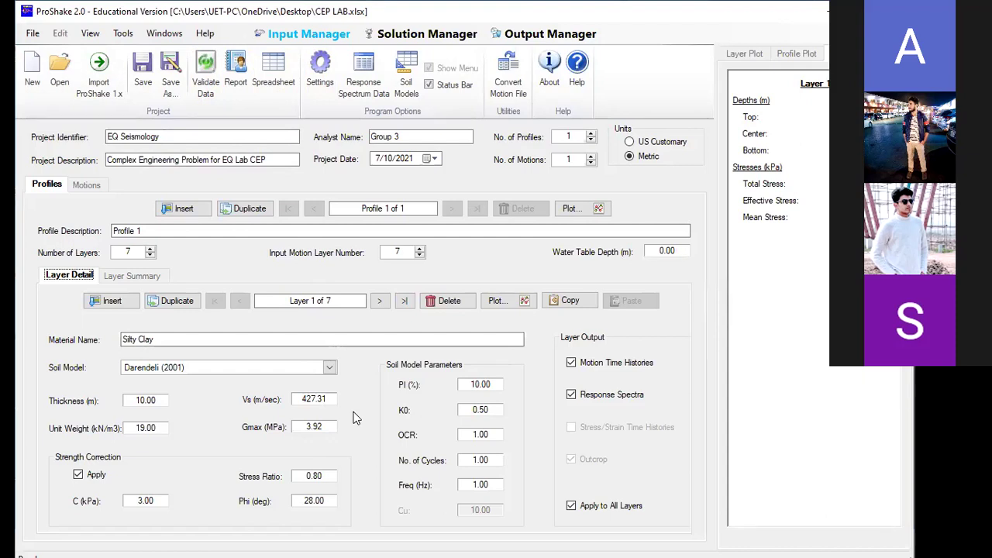
Step: Replace the Silty Clay layer's Gmax value with 430 MPa
left_click(321, 428)
key("ctrl+a")
key("BackSpace")
type("430")
key("Tab")
Step: Replace the first layer with a new one of 10 m thickness, 19 kN/m3 unit weight and 430 MPa Gmax
left_click(446, 301)
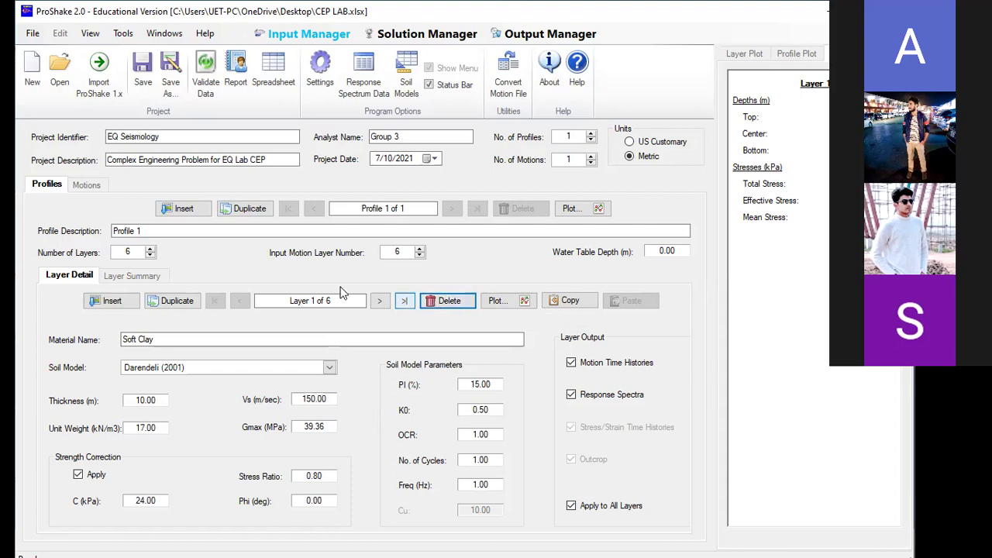
left_click(112, 301)
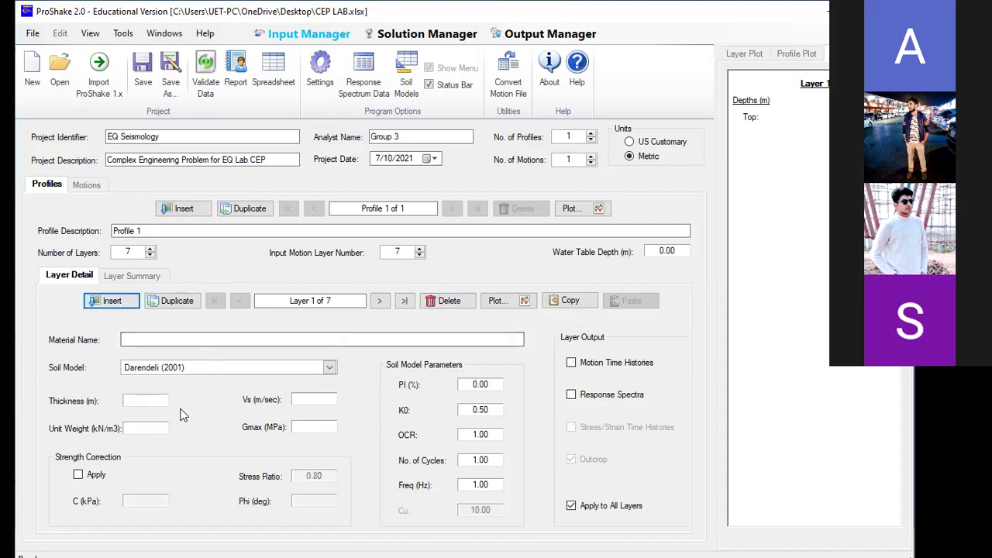
left_click(138, 401)
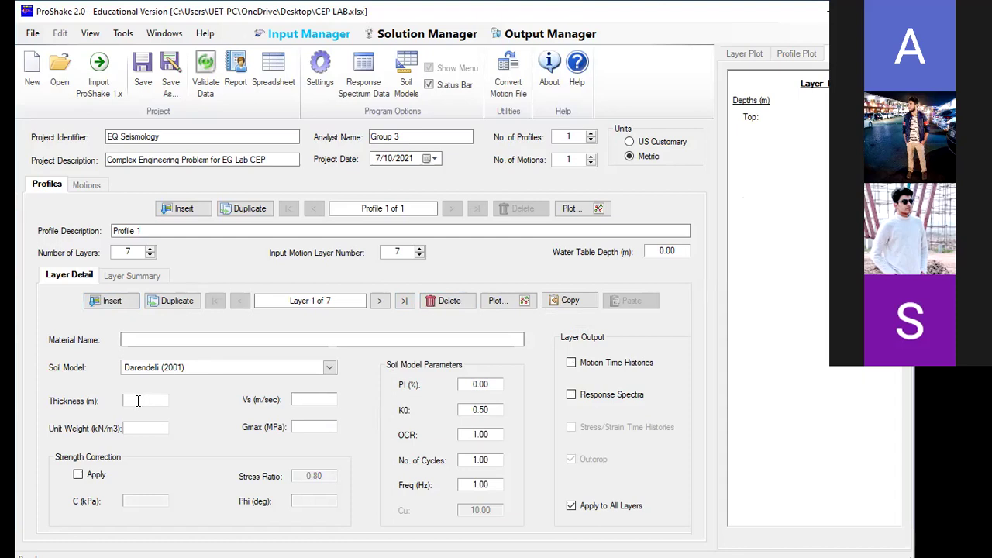
type("10")
left_click(143, 427)
type("19")
left_click(299, 399)
left_click(308, 426)
type("130")
key("Tab")
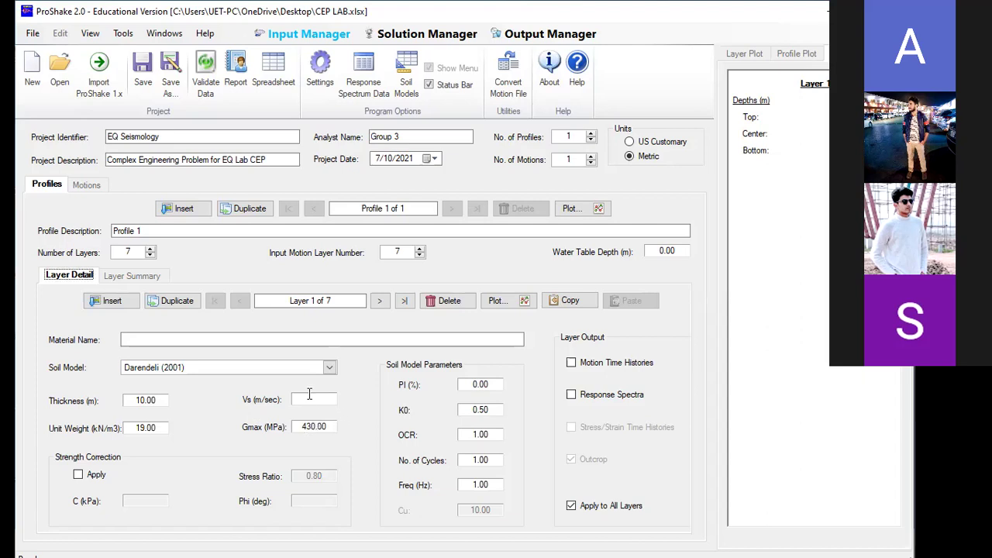
Step: Name the new first layer's material Silty Clay and turn on its strength correction
left_click(221, 338)
type("sil")
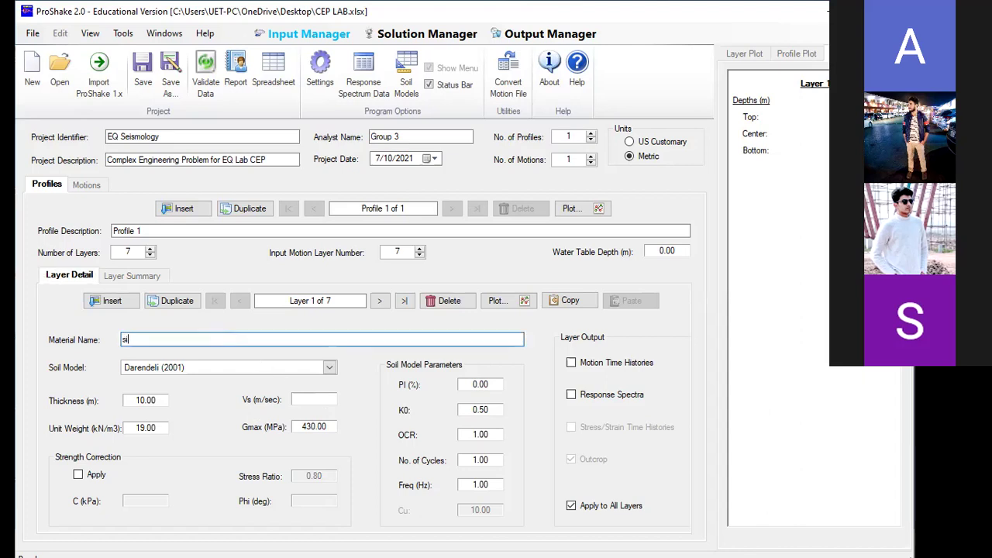
type("ty Clay")
left_click(128, 339)
key("BackSpace")
key("BackSpace")
key("BackSpace")
type("Si")
left_click(77, 474)
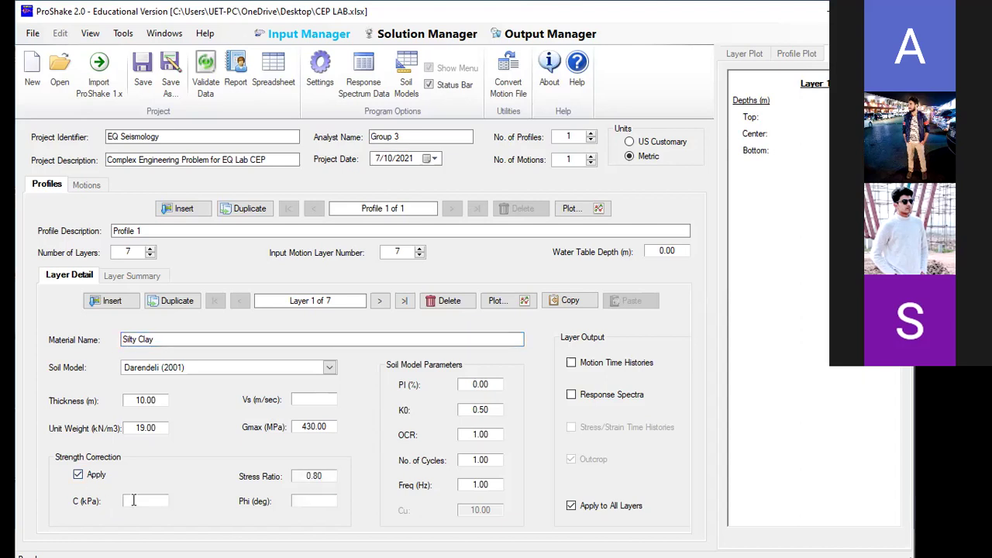
Step: Give the first layer a cohesion of 3 kPa, a friction angle of 28 degrees and a plasticity index of 10%
type("3")
left_click(302, 500)
type("28")
left_click(480, 384)
type("10")
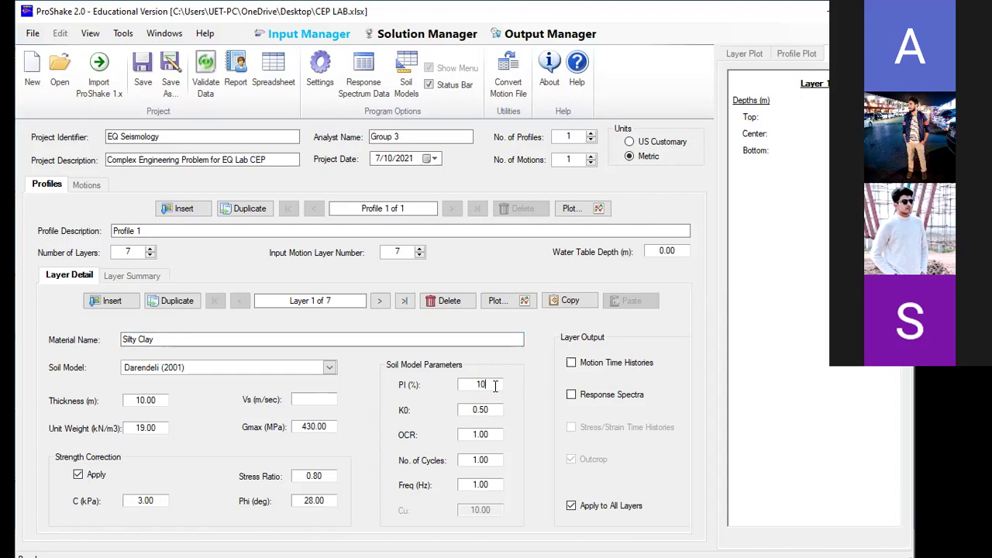
Step: Fill in the first layer's shear wave velocity as 471.10 m/sec
left_click(314, 397)
type("417")
type(".39")
key("Tab")
Step: Review the properties of the first four layers and validate the project data
left_click(380, 302)
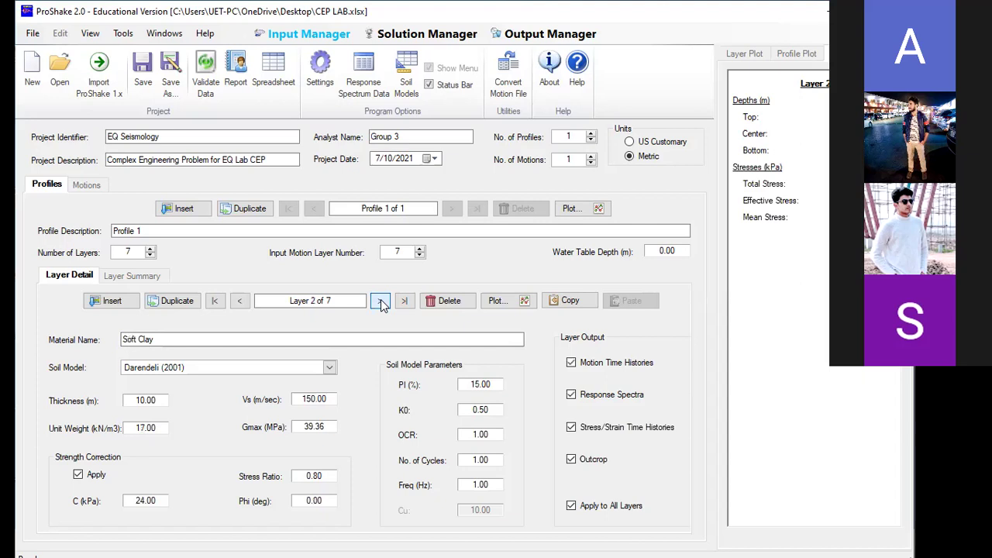
left_click(243, 304)
left_click(380, 302)
left_click(380, 302)
left_click(380, 302)
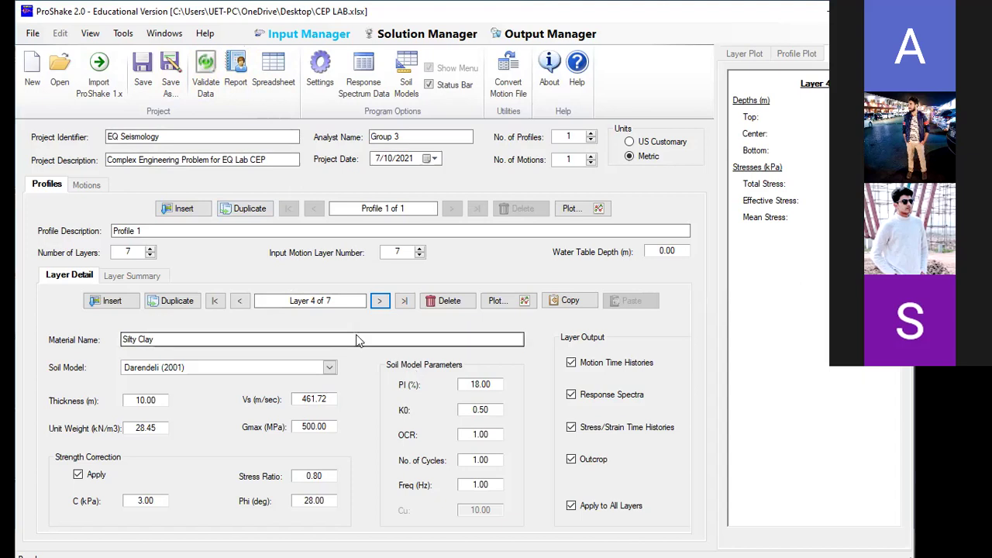
left_click(216, 301)
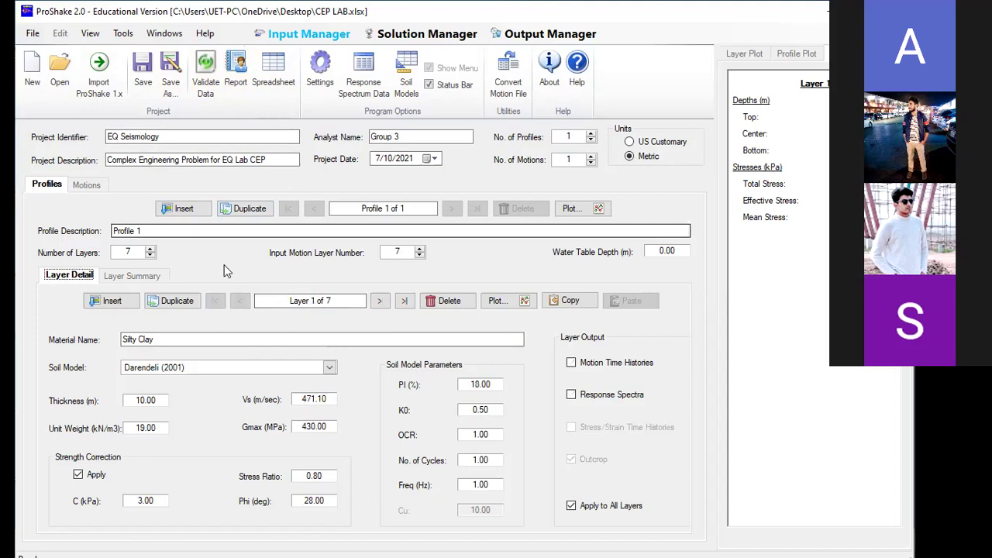
left_click(206, 73)
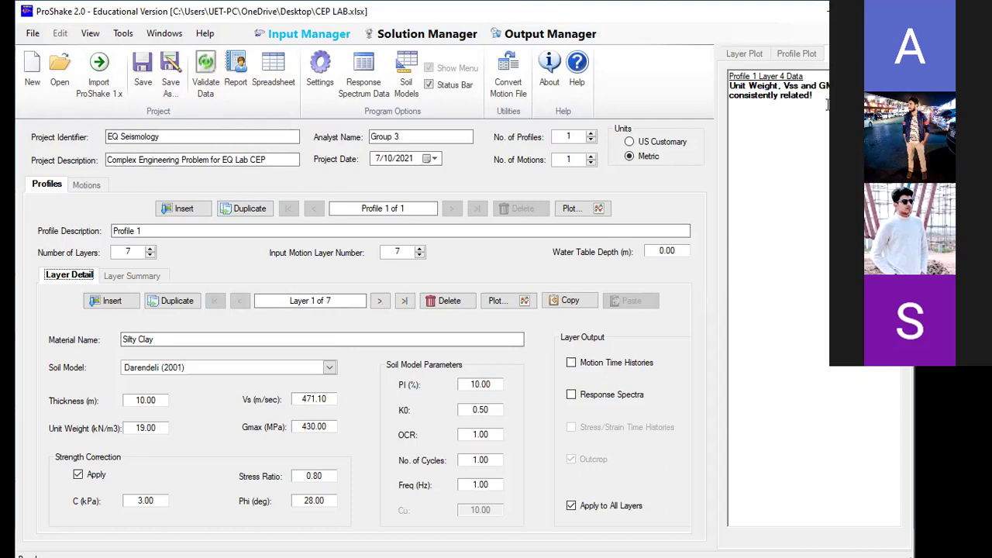
Step: Delete the fourth layer and insert a blank layer in its place
left_click(388, 304)
left_click(382, 301)
left_click(382, 300)
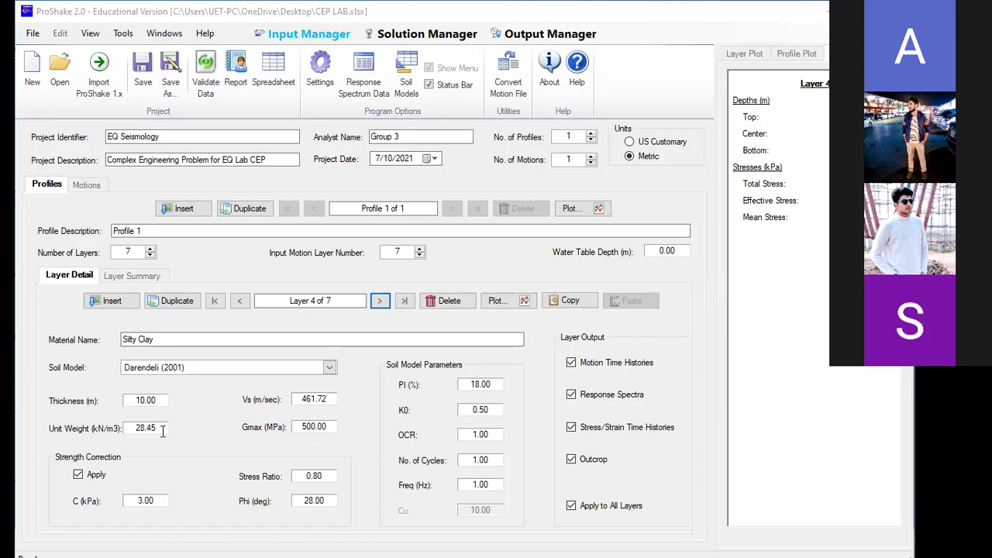
left_click(443, 300)
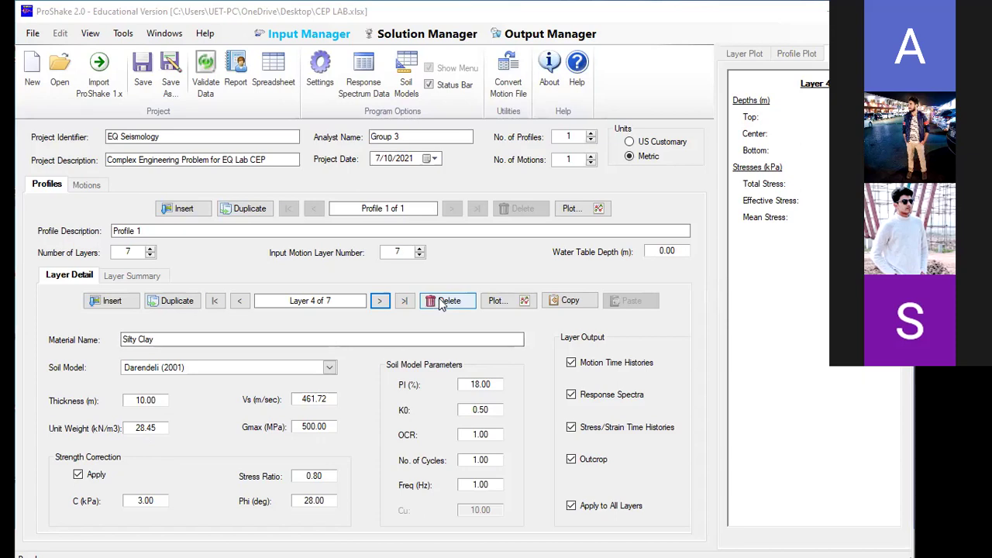
left_click(114, 302)
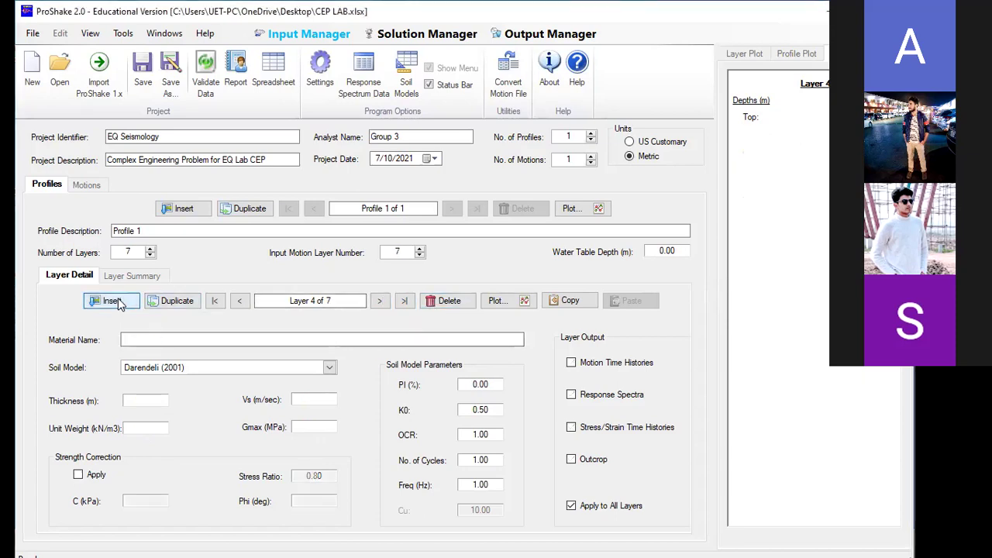
Step: Define the new fourth layer as Silty Clay with 10 m thickness, 500 MPa Gmax and 28.45 kN/m3 unit weight
left_click(171, 341)
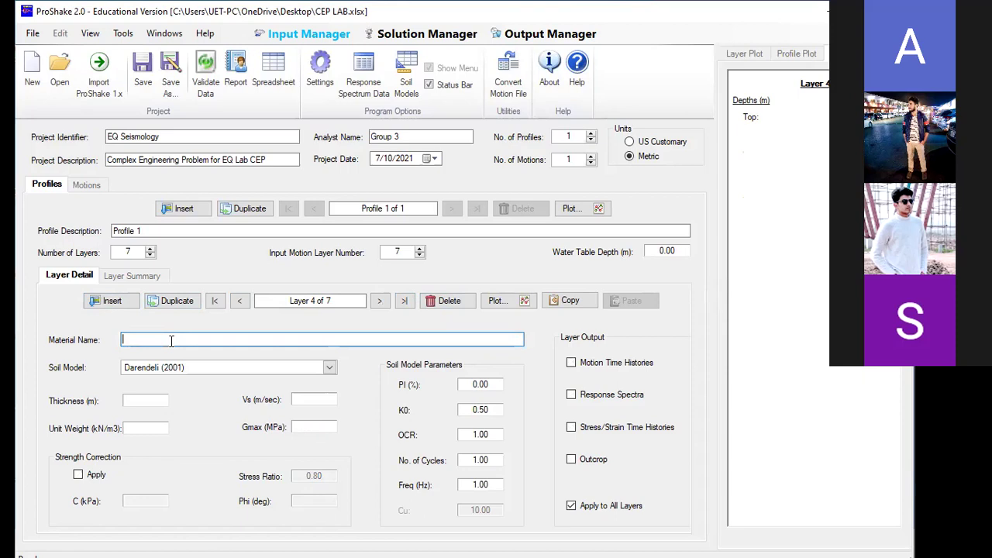
type("S")
type("ilty Clay")
left_click(148, 398)
type("10")
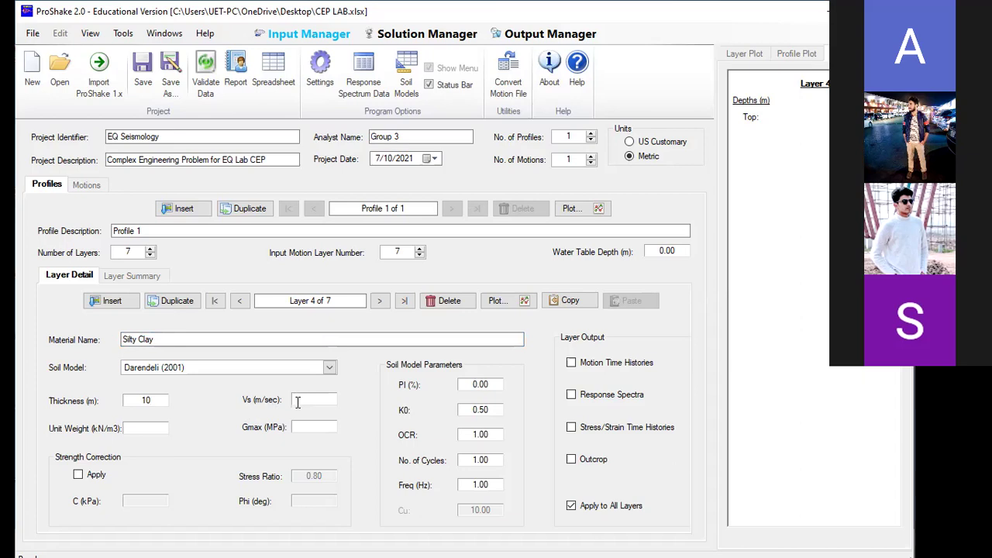
left_click(297, 427)
type("500")
left_click(149, 431)
type("28.45")
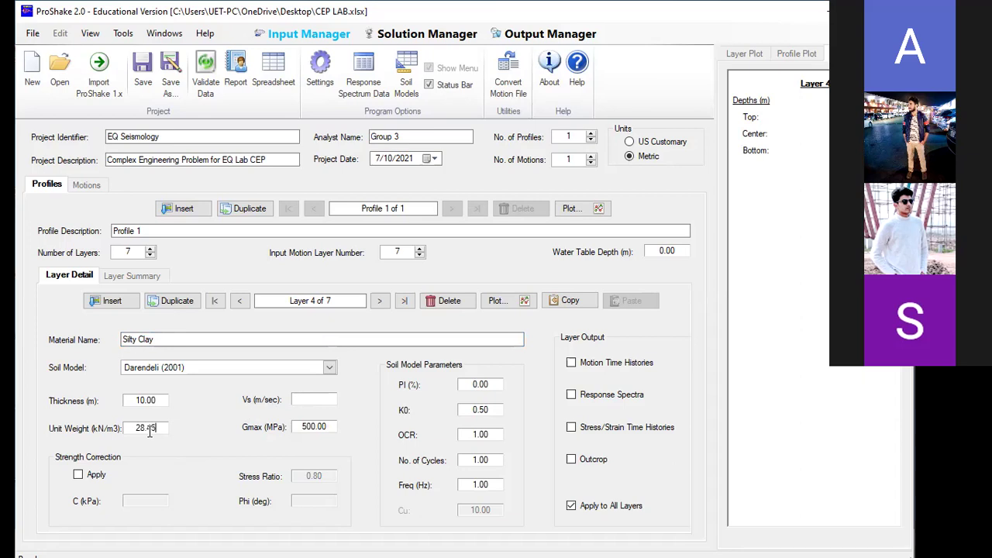
Step: Apply strength correction to the fourth layer with 3 kPa cohesion and 28 degrees friction angle, and set its plasticity index to 18%
left_click(77, 475)
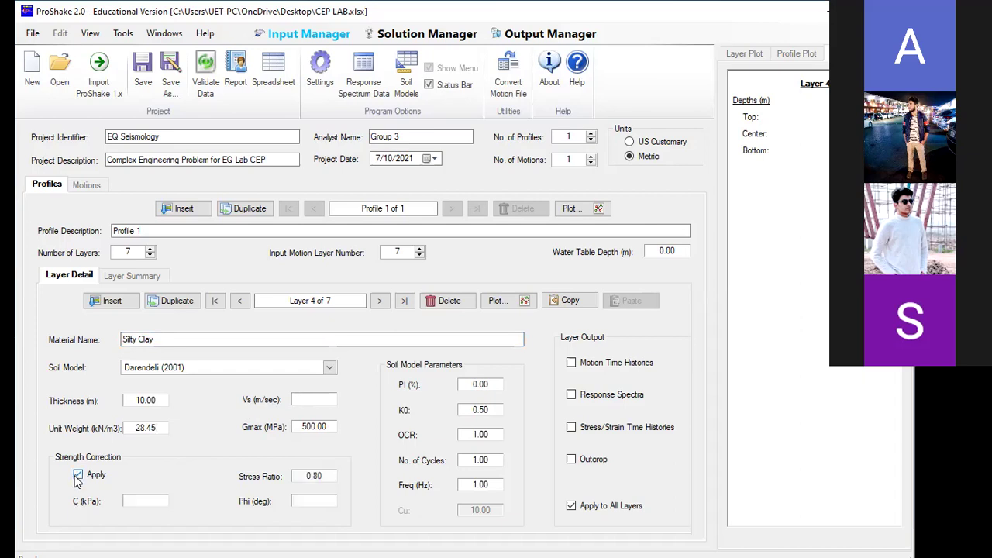
left_click(147, 501)
type("3")
left_click(297, 501)
type("28")
left_click(482, 393)
type("18")
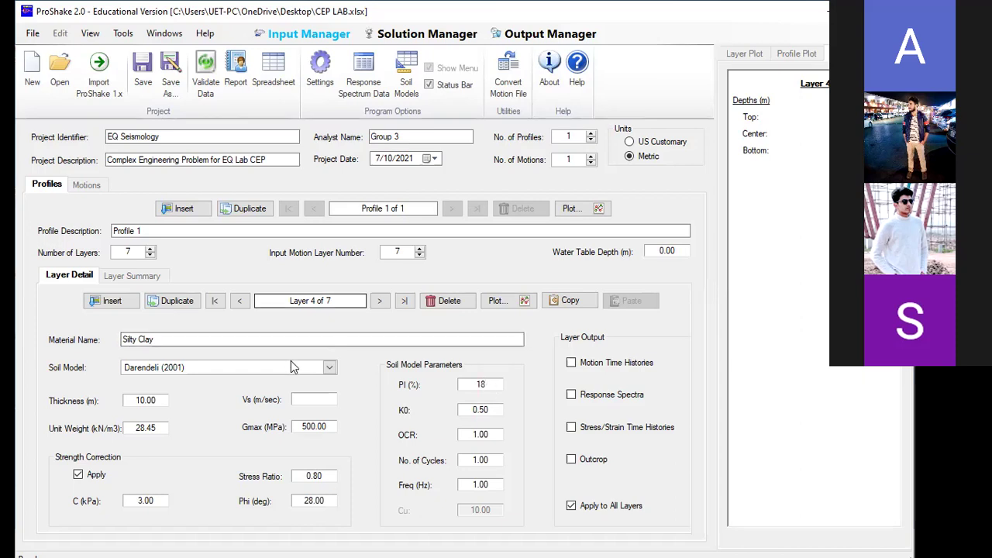
Step: Fill in the fourth layer's shear wave velocity as 415.15 m/sec
left_click(306, 407)
type("4")
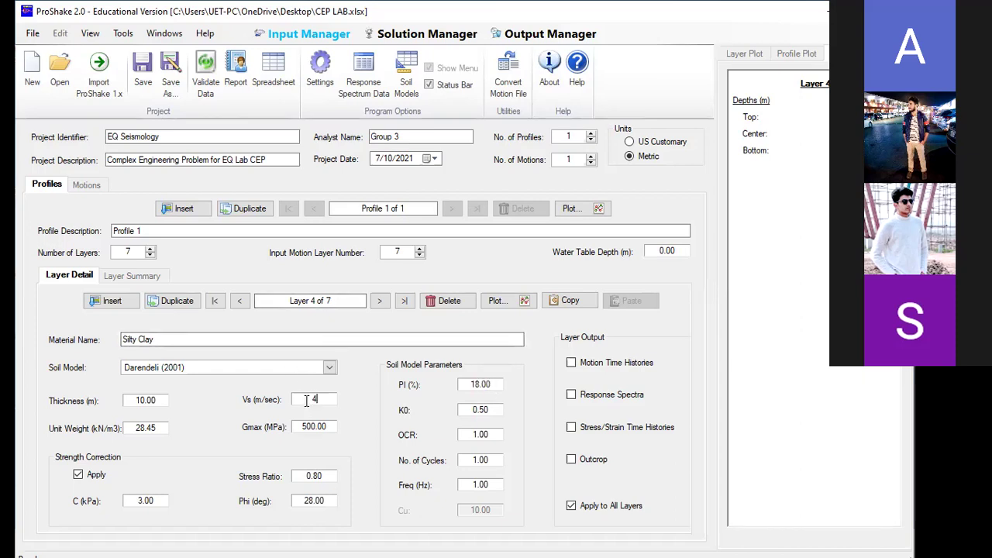
type("68.5")
key("Tab")
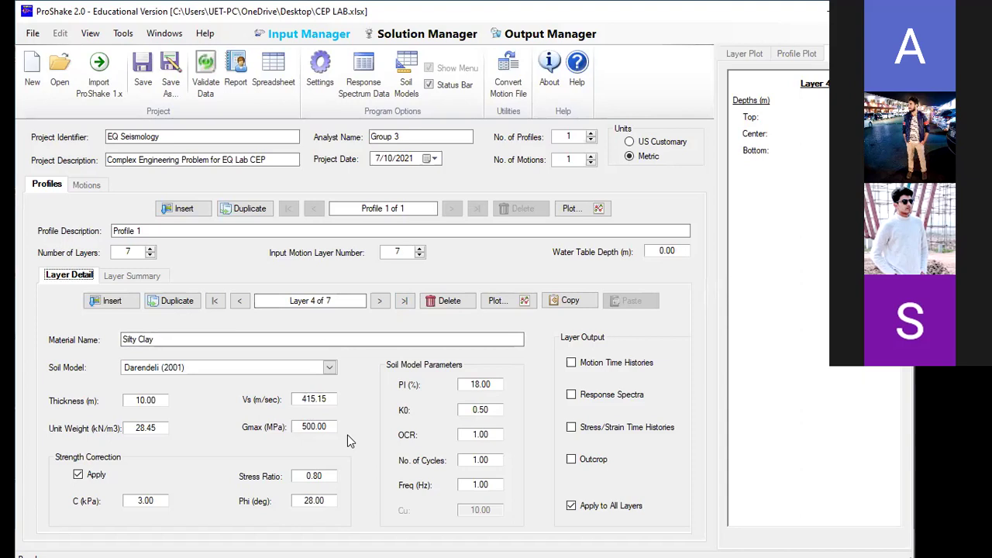